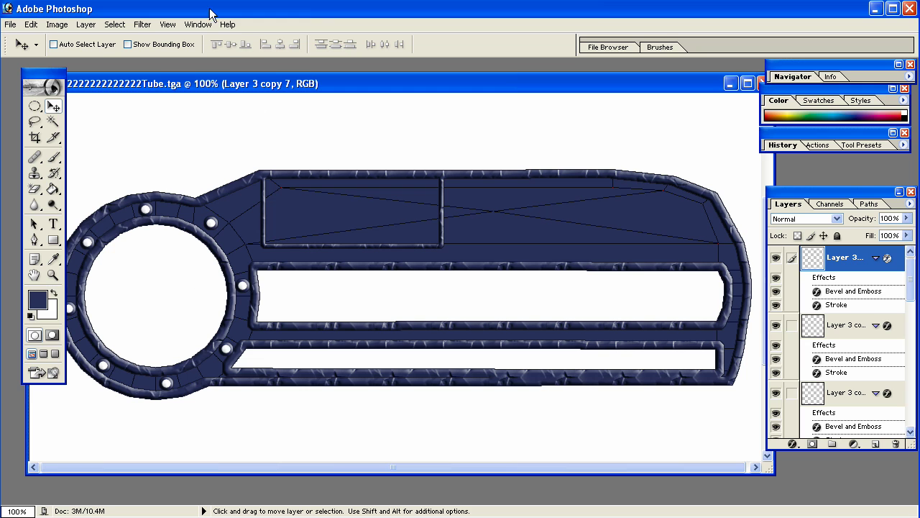
# Open the 0001 image from the Desktop in Photoshop
pyautogui.click(10, 23)
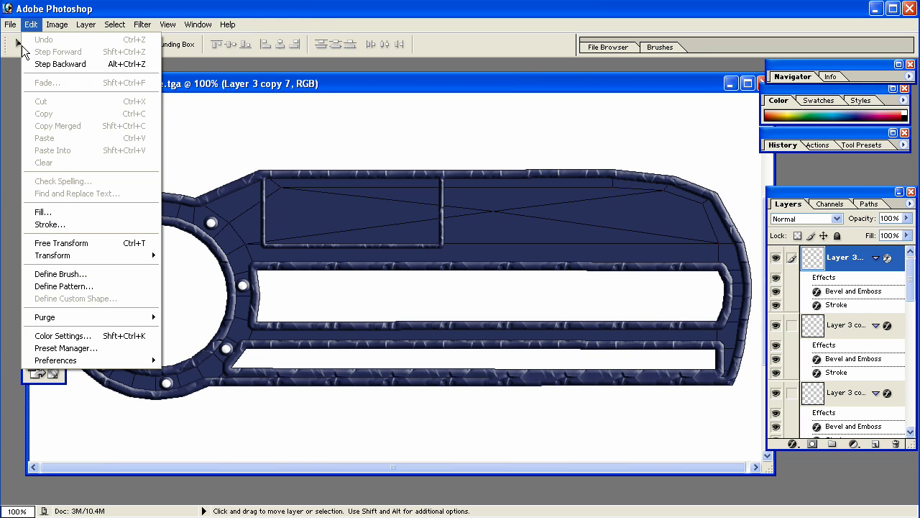
pyautogui.click(22, 52)
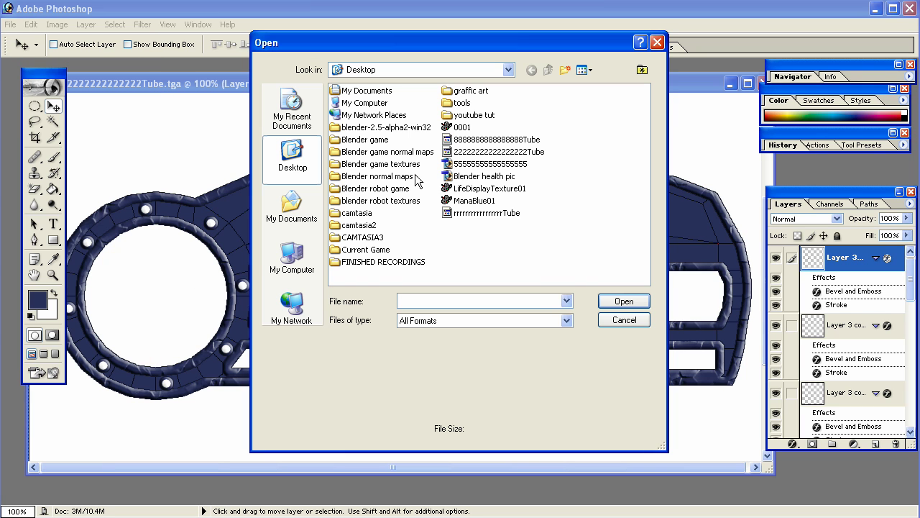
pyautogui.click(464, 126)
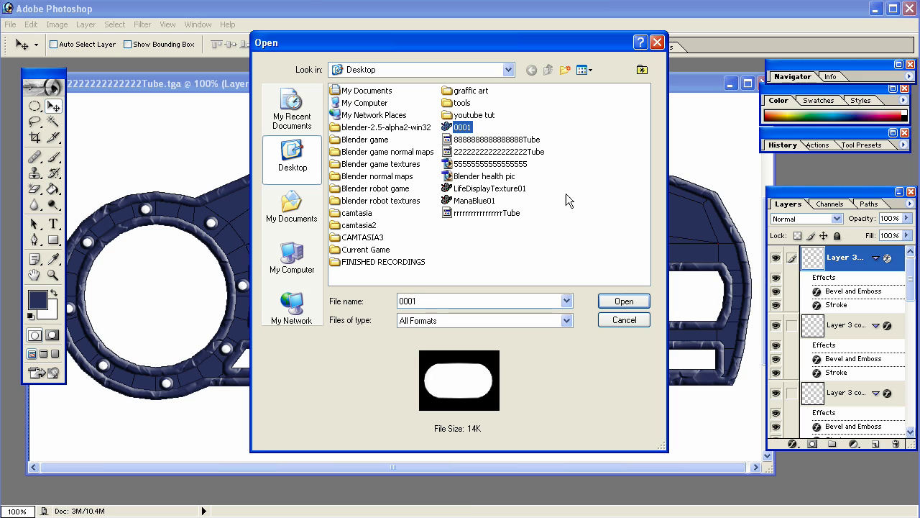
pyautogui.click(617, 300)
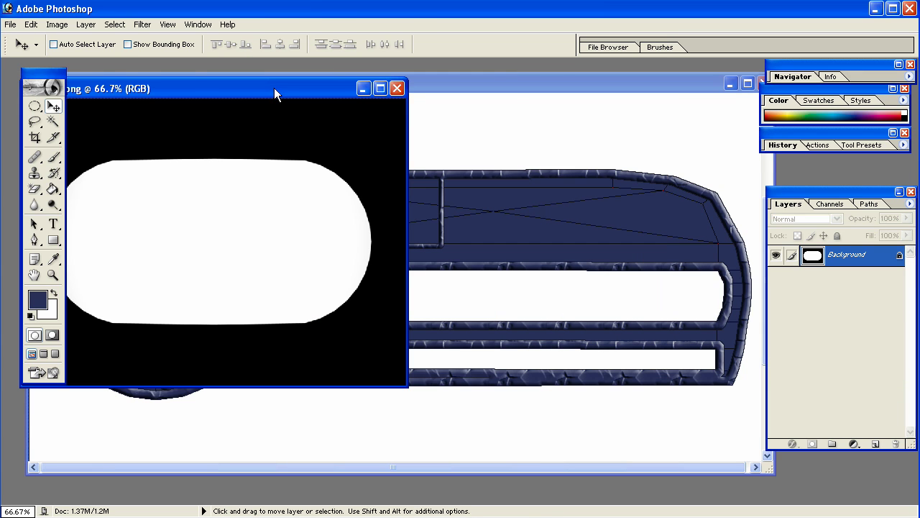
# Erase the black background of 0001 to transparency with the Magic Eraser
pyautogui.moveTo(274, 88); pyautogui.dragTo(435, 84)
pyautogui.click(34, 190)
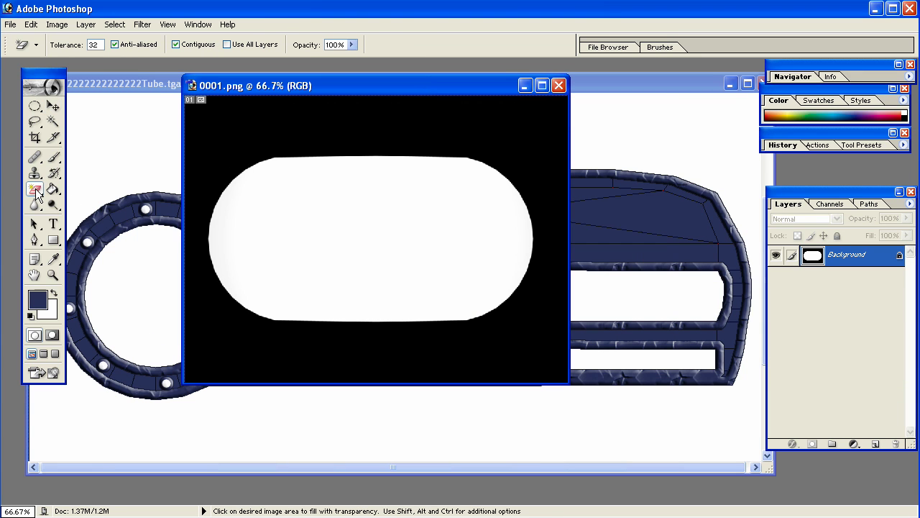
pyautogui.click(328, 126)
# Drag the white capsule into the Tube texture document as Layer 4
pyautogui.moveTo(359, 86); pyautogui.dragTo(262, 106)
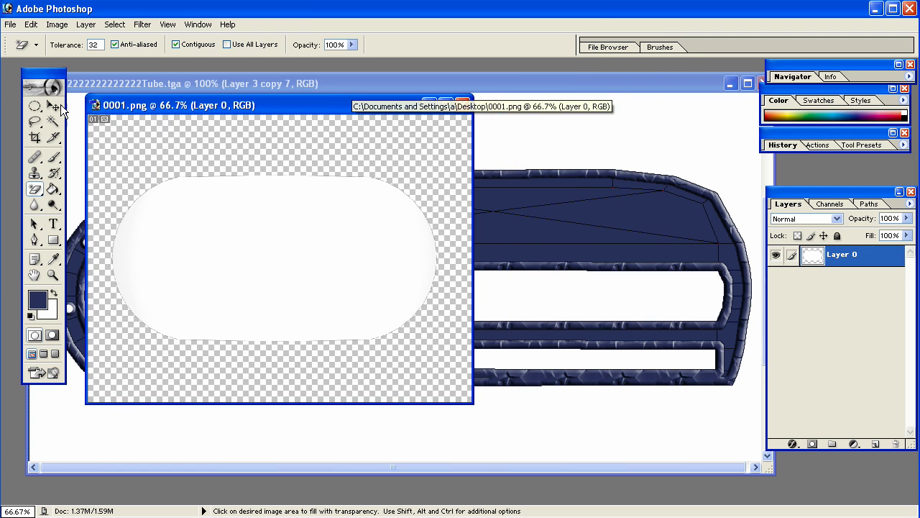
pyautogui.press('v')
pyautogui.moveTo(260, 241); pyautogui.dragTo(462, 220)
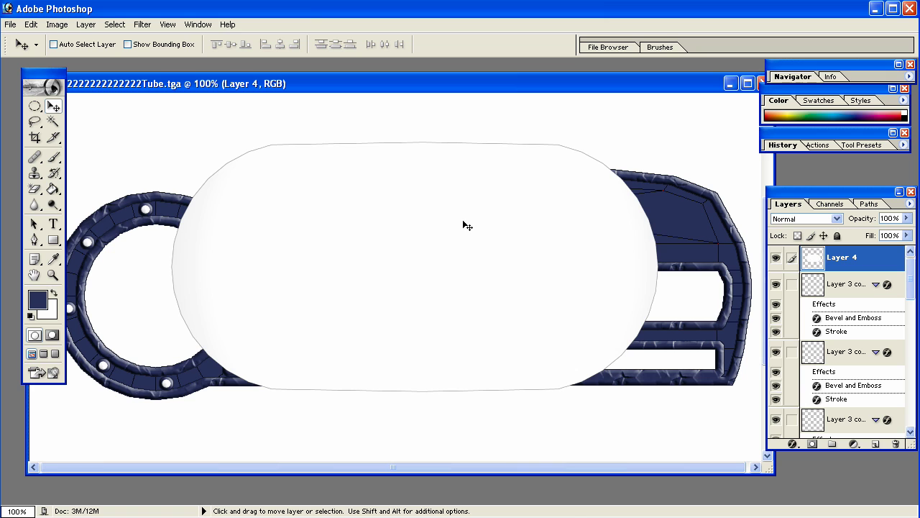
# Scale the white capsule down into the panel's upper-right section and commit the transform
pyautogui.hotkey('ctrl', 't')
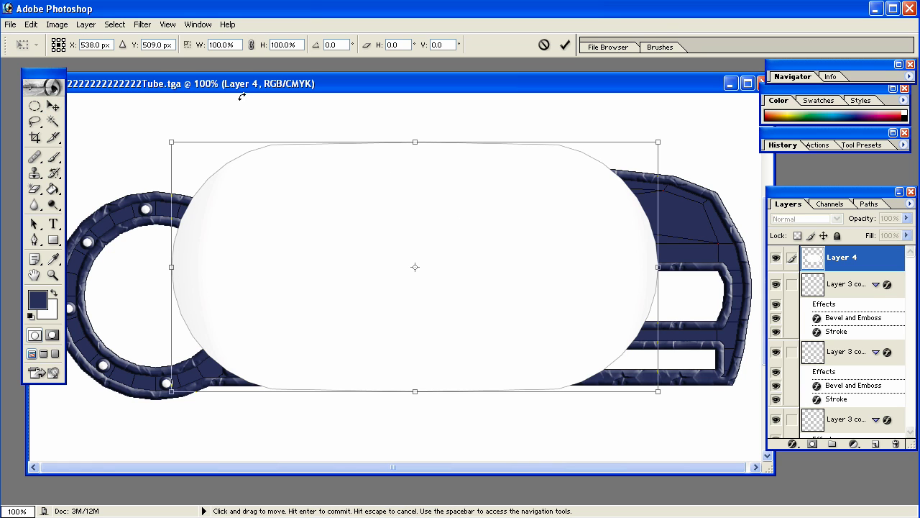
pyautogui.click(31, 25)
pyautogui.moveTo(72, 255)
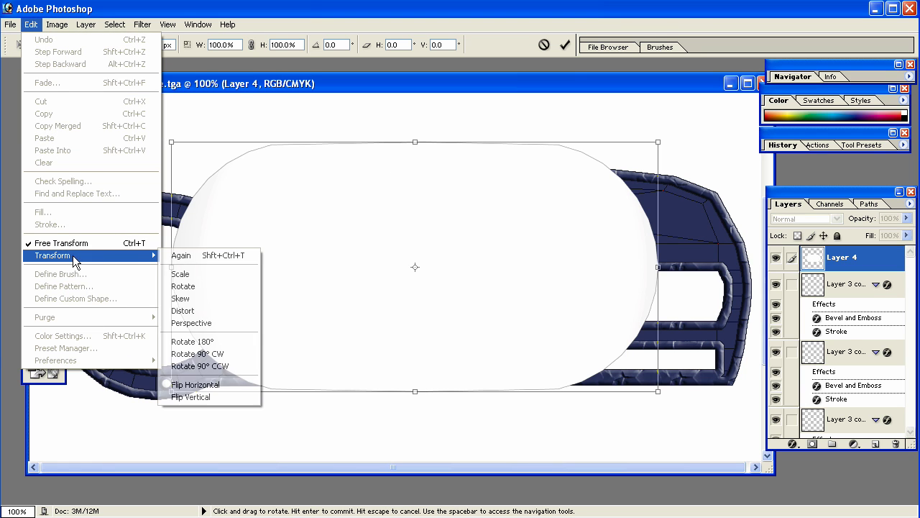
pyautogui.click(183, 271)
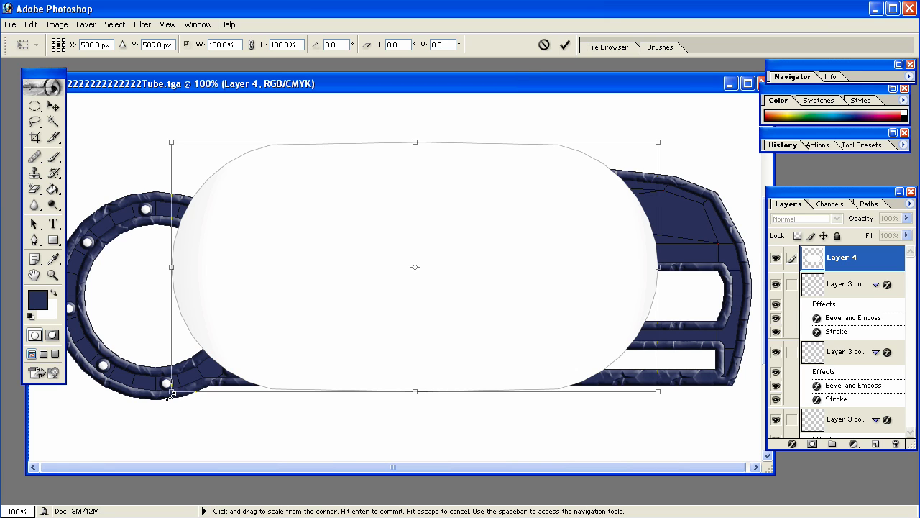
pyautogui.moveTo(171, 393); pyautogui.dragTo(521, 211)
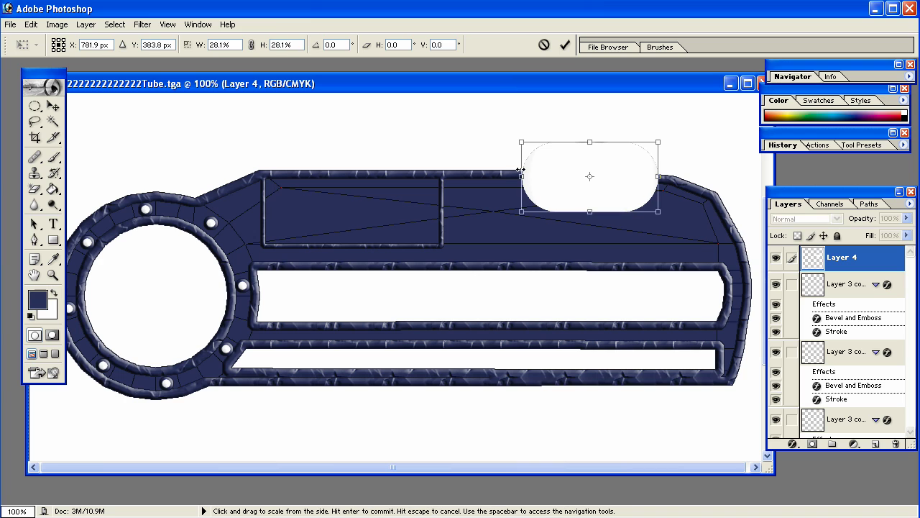
pyautogui.moveTo(520, 175); pyautogui.dragTo(473, 175)
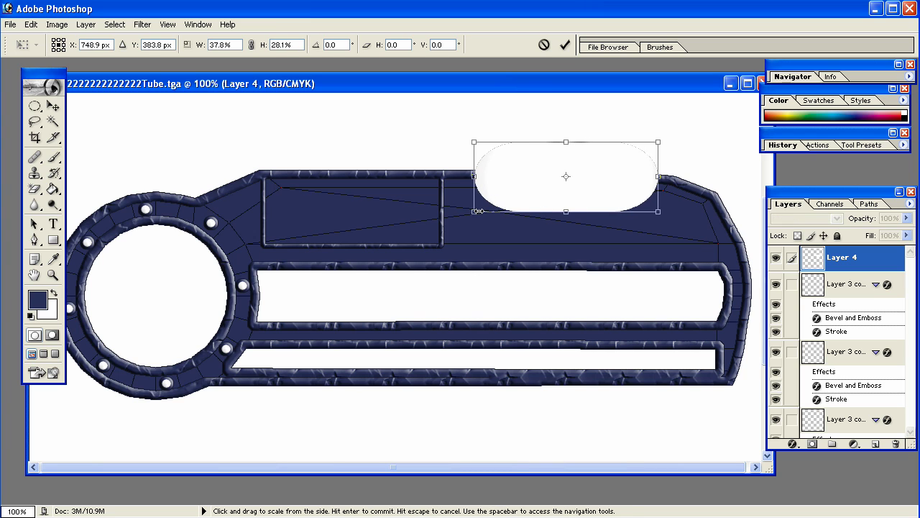
pyautogui.moveTo(471, 211); pyautogui.dragTo(491, 204)
pyautogui.moveTo(539, 169); pyautogui.dragTo(524, 210)
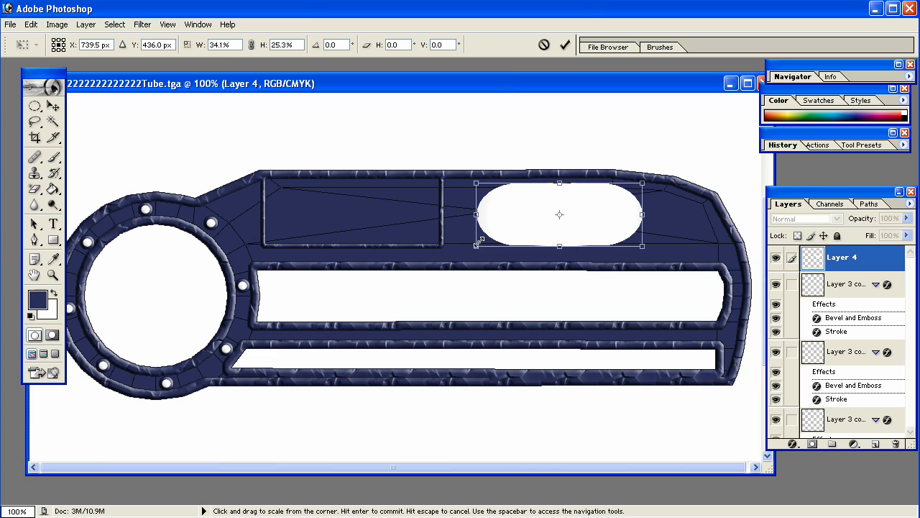
pyautogui.moveTo(477, 245); pyautogui.dragTo(510, 217)
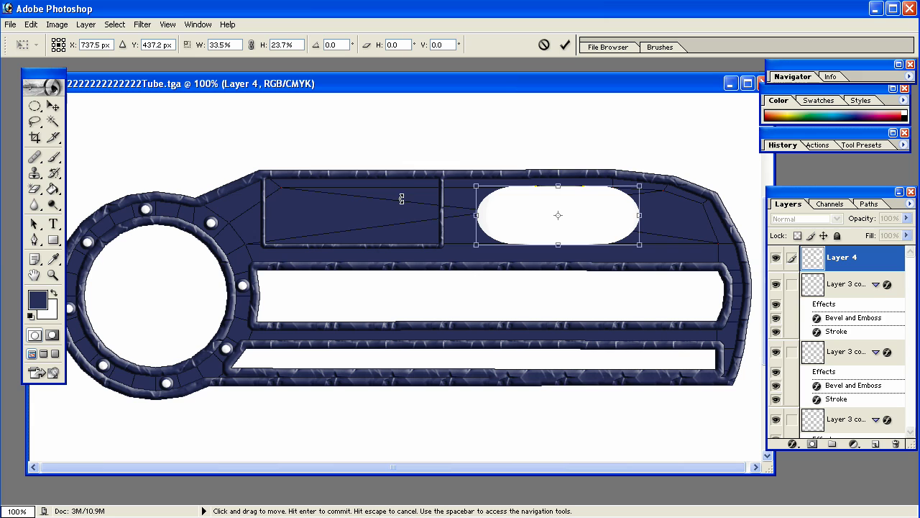
pyautogui.click(53, 106)
pyautogui.click(412, 209)
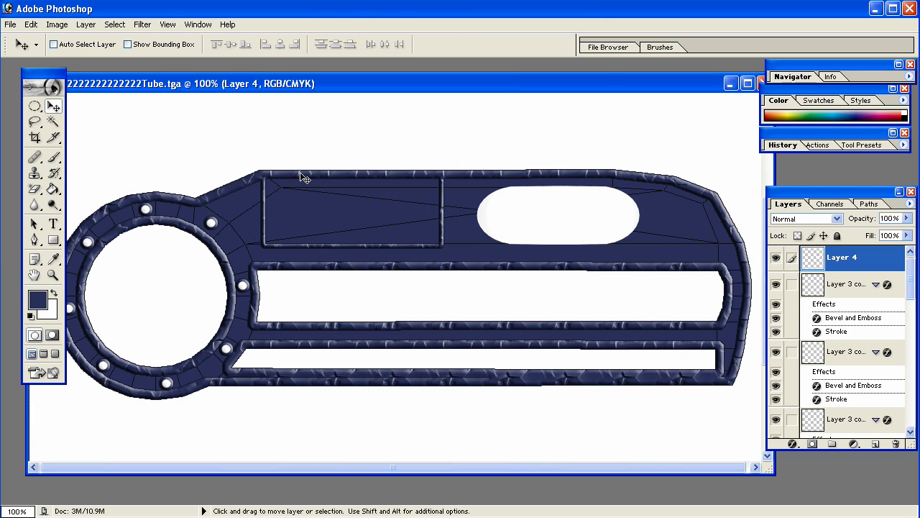
# Select the white oval with the Magic Wand and add a new empty layer
pyautogui.click(53, 121)
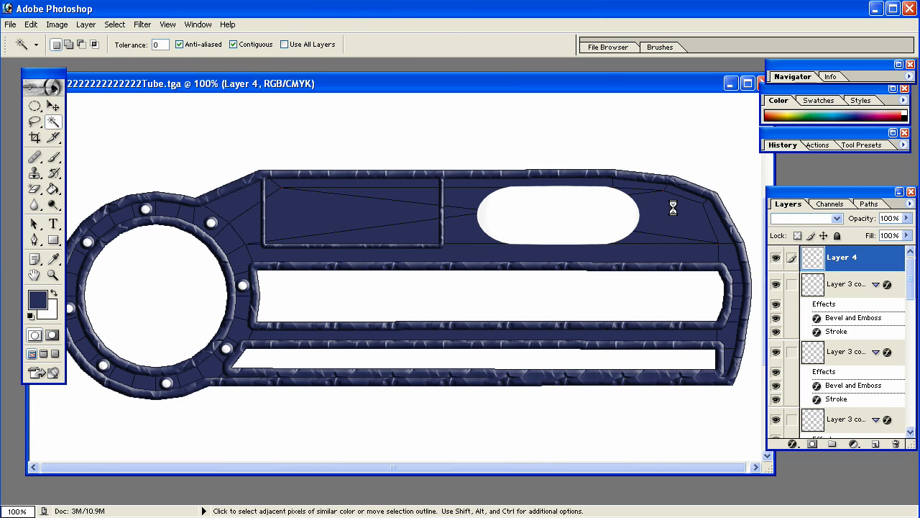
pyautogui.click(631, 217)
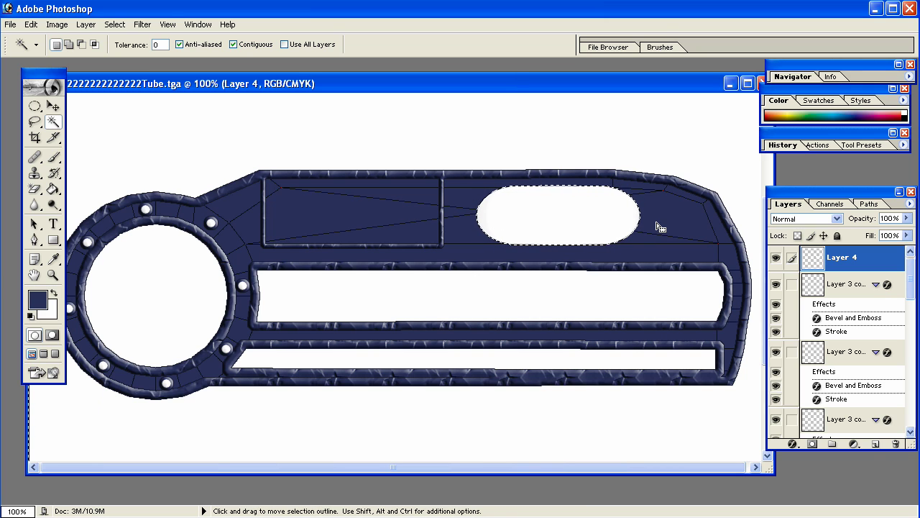
pyautogui.click(874, 445)
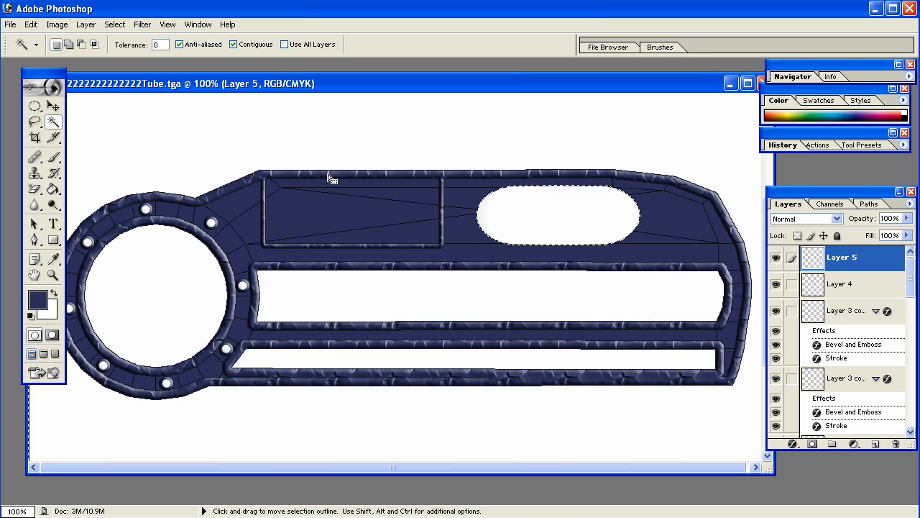
# Stroke the oval selection with a 5 px Inside stroke on Layer 5
pyautogui.click(34, 24)
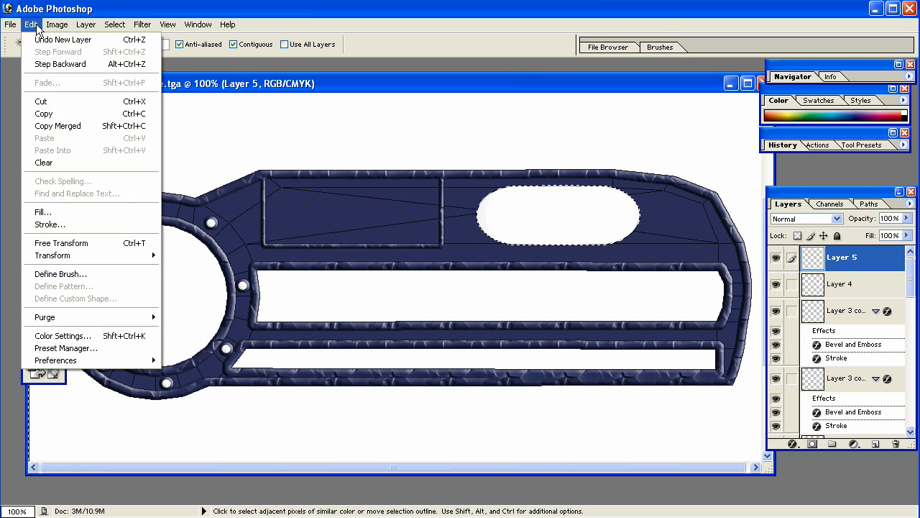
pyautogui.click(58, 229)
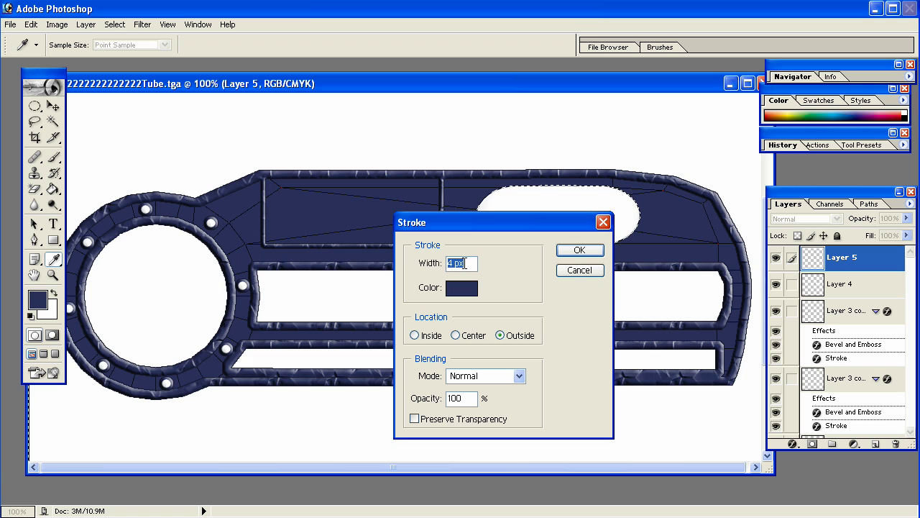
pyautogui.write('5')
pyautogui.click(425, 337)
pyautogui.click(578, 250)
pyautogui.press('w')
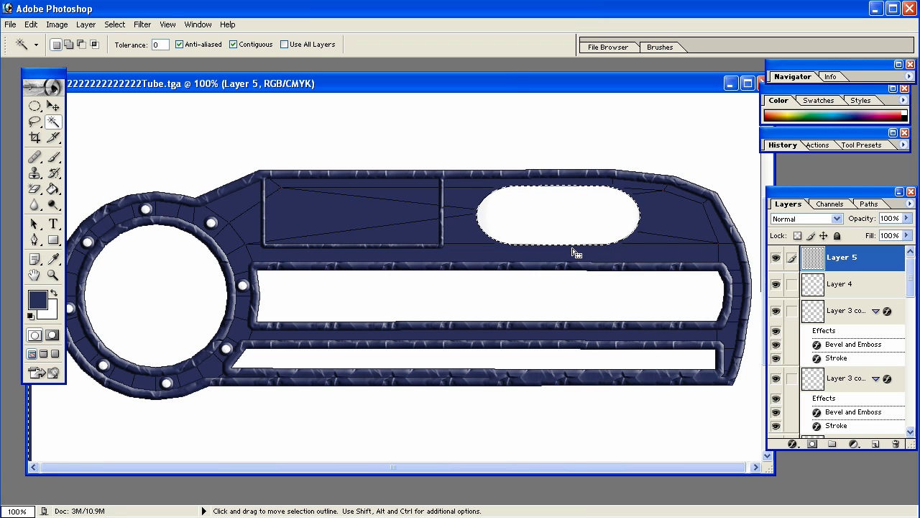
# Give Layer 5 a Bevel and Emboss with Texture enabled
pyautogui.rightClick(844, 257)
pyautogui.click(859, 276)
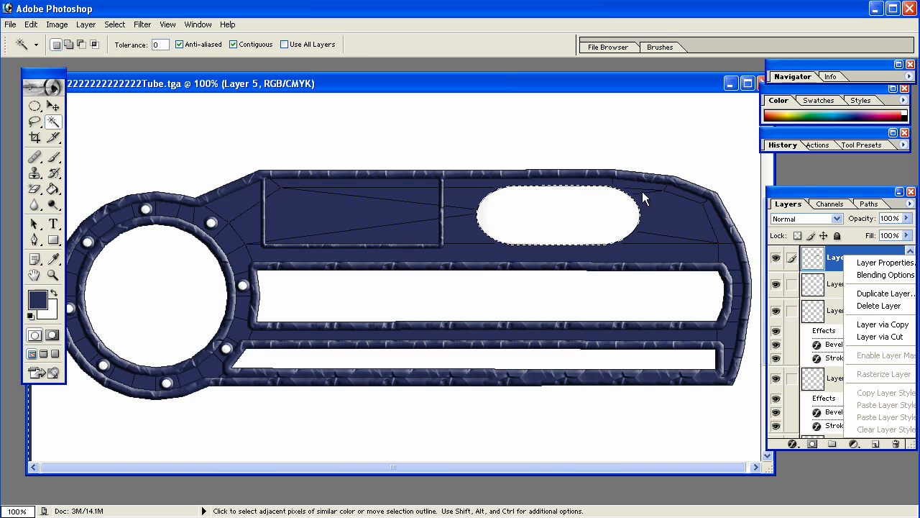
pyautogui.moveTo(571, 95); pyautogui.dragTo(777, 106)
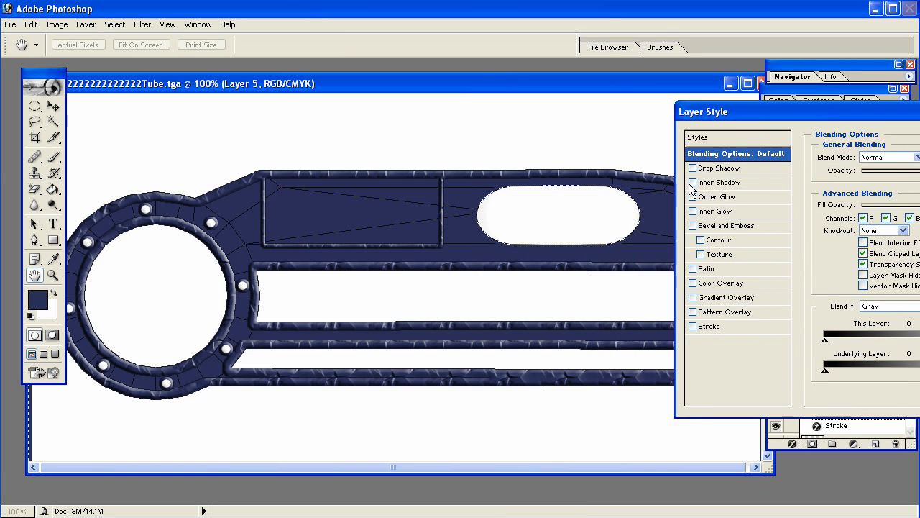
pyautogui.click(706, 226)
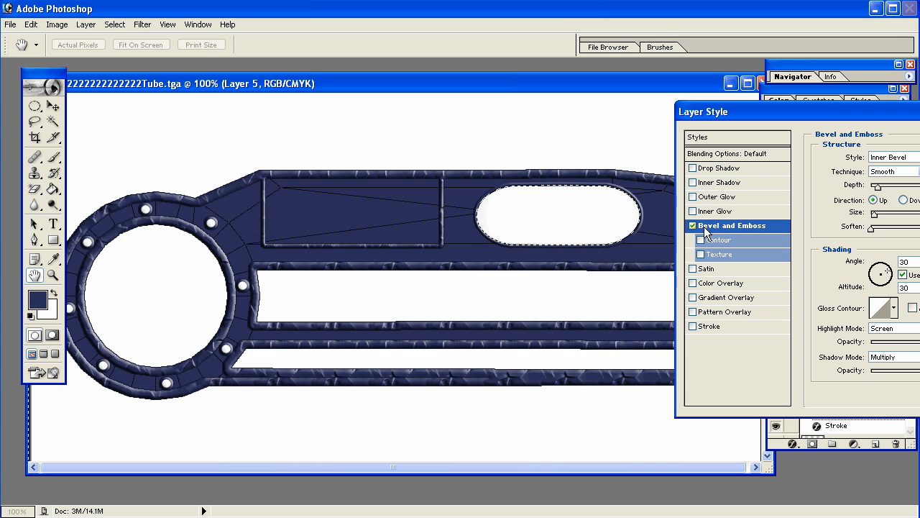
pyautogui.click(701, 255)
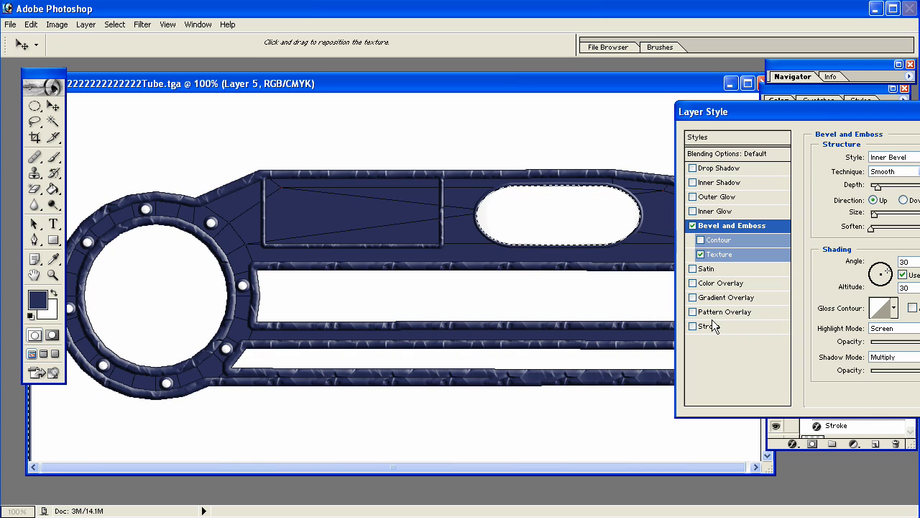
# Add a thin dark navy Stroke effect to Layer 5 and apply the style
pyautogui.click(710, 327)
pyautogui.click(849, 240)
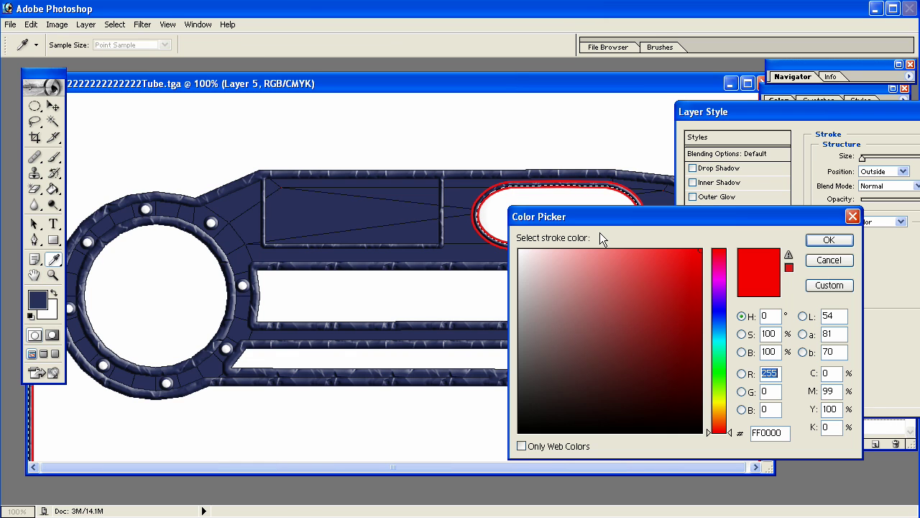
pyautogui.click(475, 253)
pyautogui.moveTo(591, 374); pyautogui.dragTo(594, 387)
pyautogui.click(828, 239)
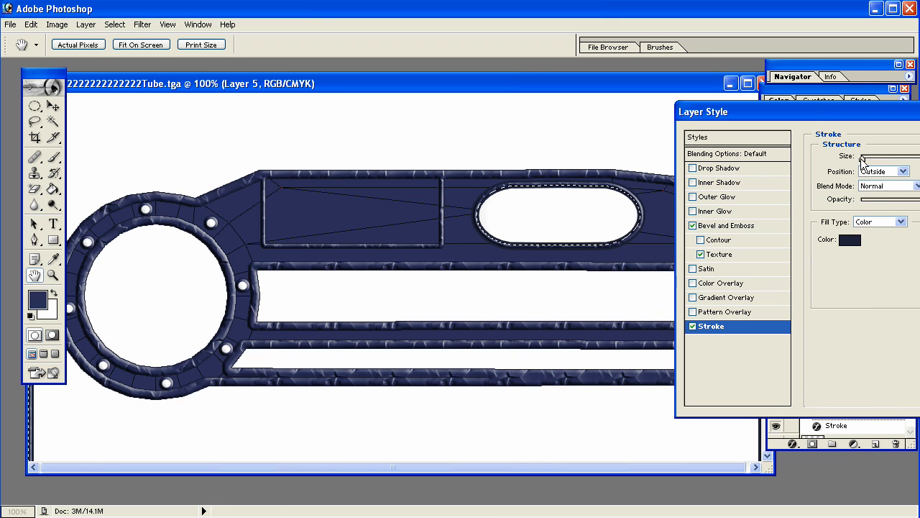
pyautogui.moveTo(863, 157); pyautogui.dragTo(860, 158)
pyautogui.moveTo(838, 117); pyautogui.dragTo(552, 138)
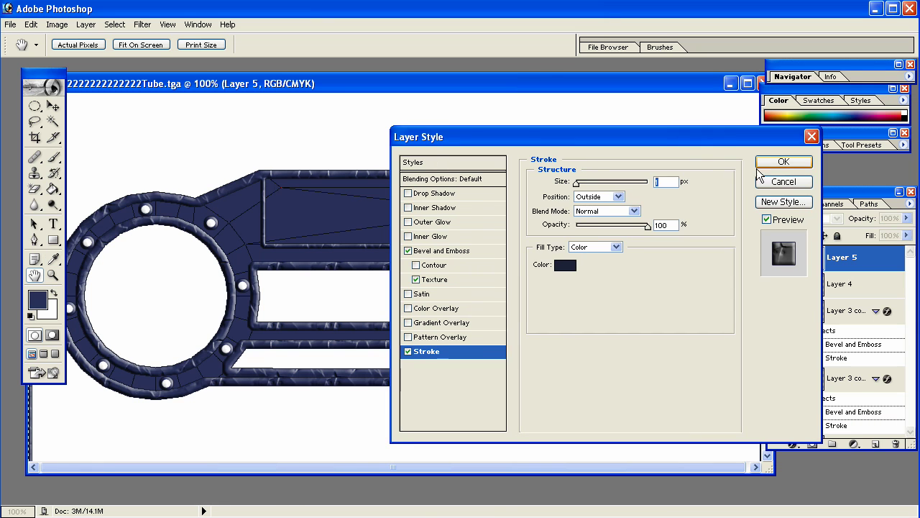
pyautogui.click(778, 159)
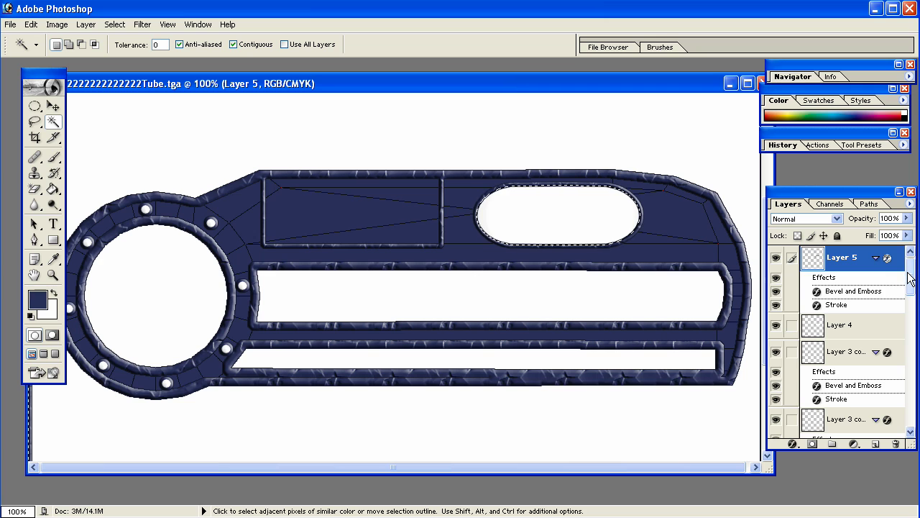
# Make Layer 4 active and set the foreground colour to blue
pyautogui.moveTo(911, 277); pyautogui.dragTo(910, 283)
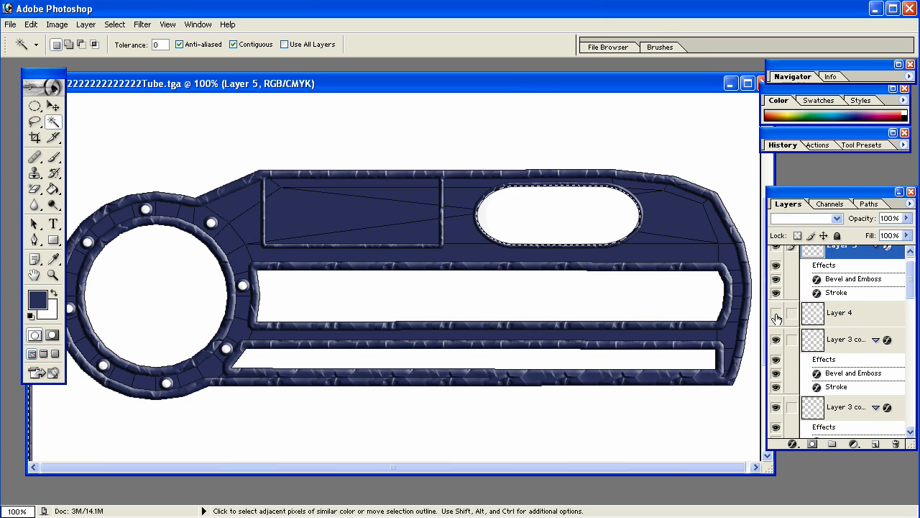
pyautogui.click(777, 315)
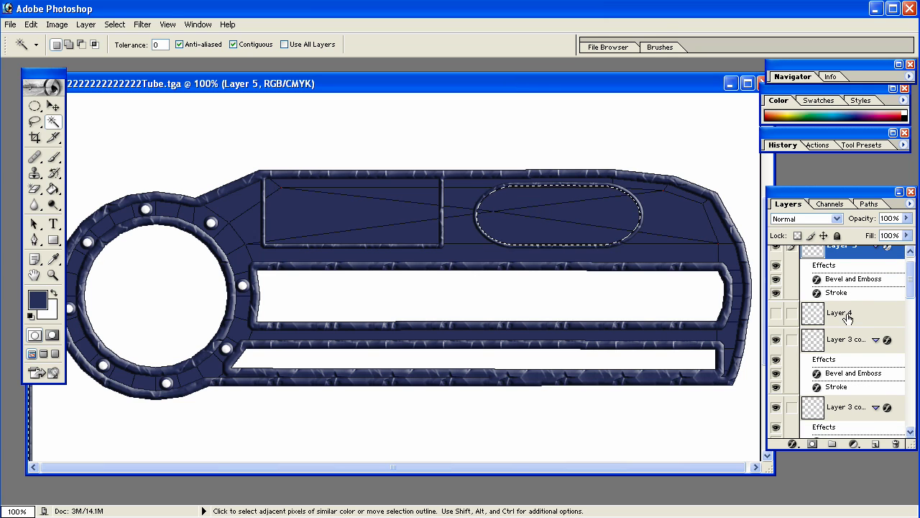
pyautogui.click(776, 316)
pyautogui.click(840, 315)
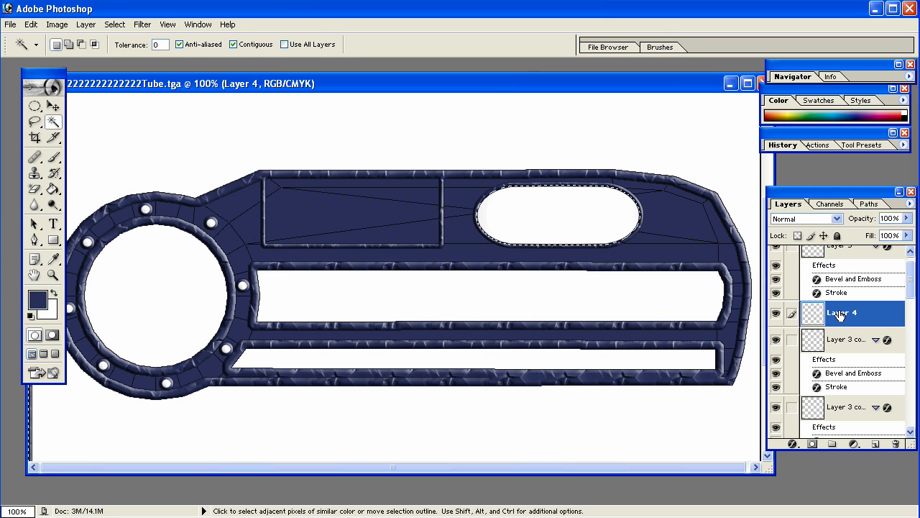
pyautogui.click(53, 292)
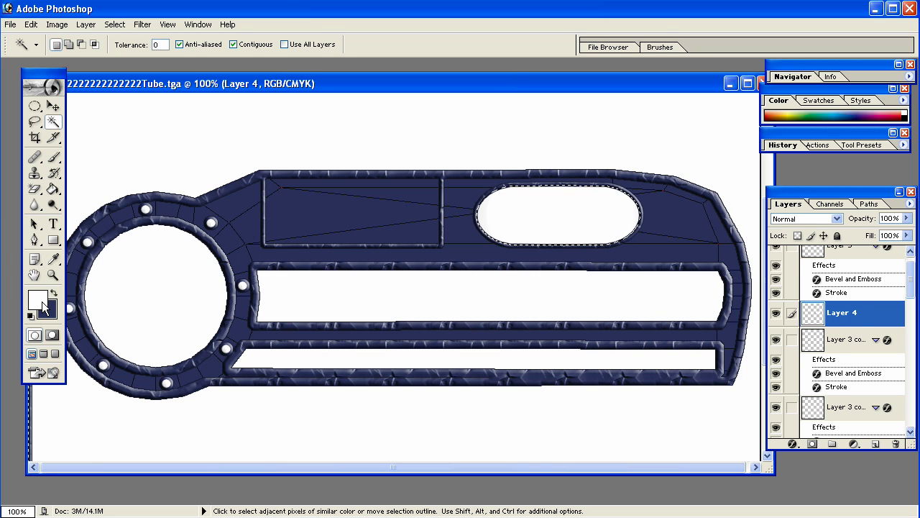
pyautogui.click(38, 299)
pyautogui.moveTo(715, 312); pyautogui.dragTo(716, 314)
pyautogui.click(696, 273)
pyautogui.click(829, 240)
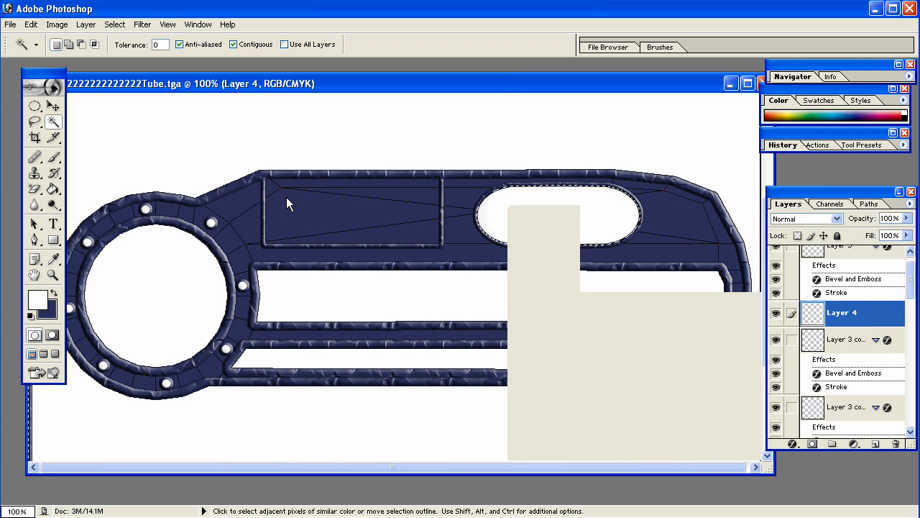
# Fill Layer 4's oval with blue and set its blend mode to Multiply
pyautogui.click(54, 190)
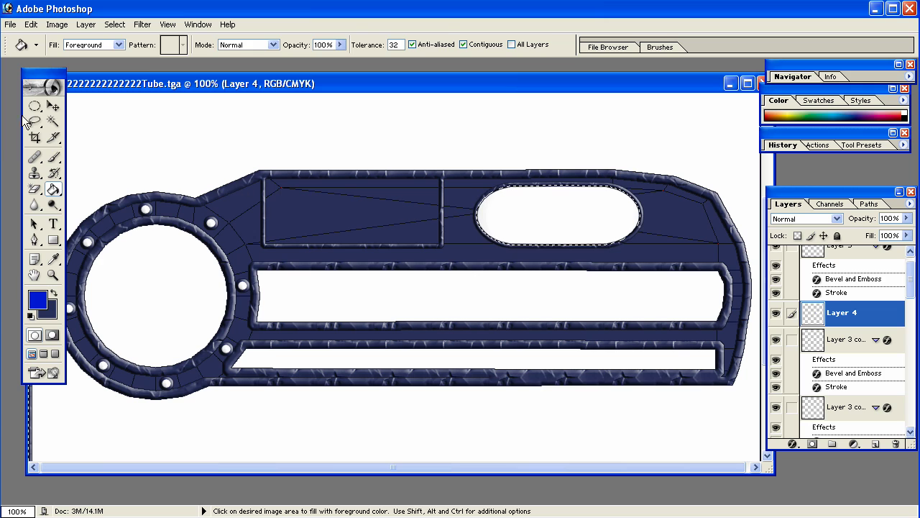
pyautogui.click(35, 105)
pyautogui.click(452, 181)
pyautogui.click(54, 190)
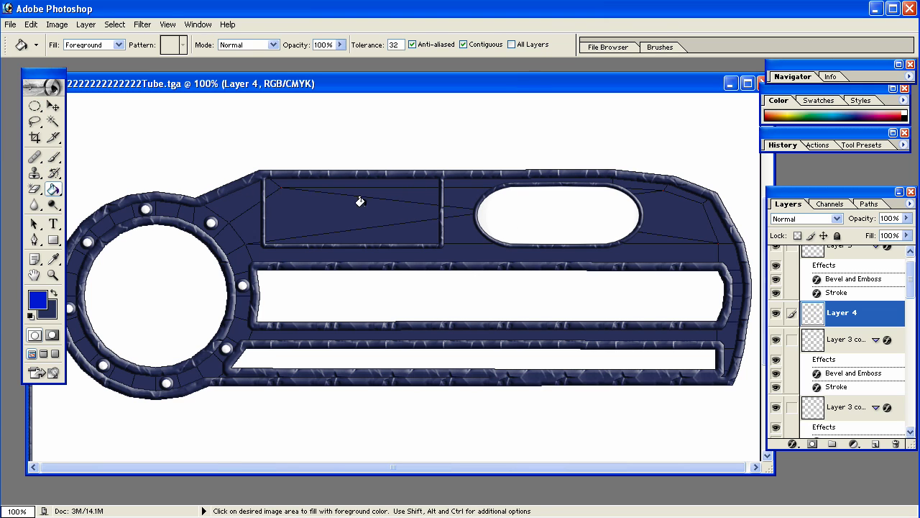
pyautogui.click(539, 210)
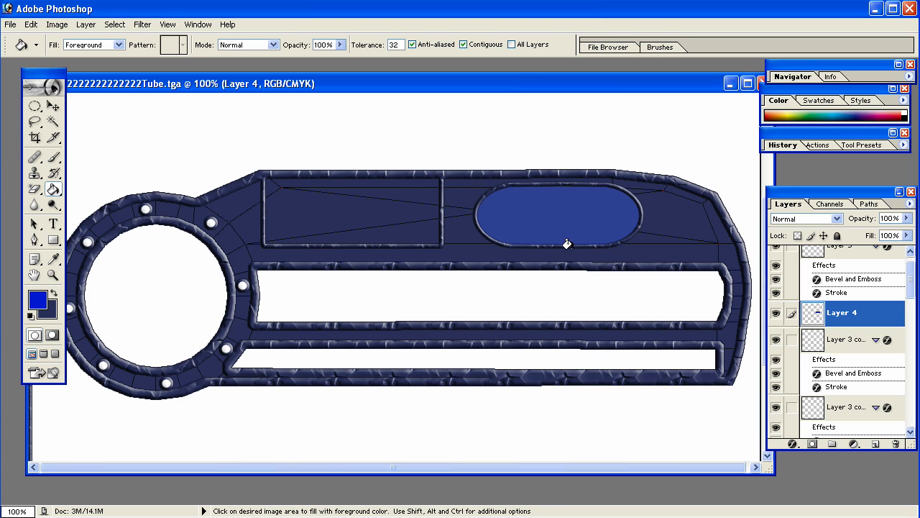
pyautogui.click(816, 219)
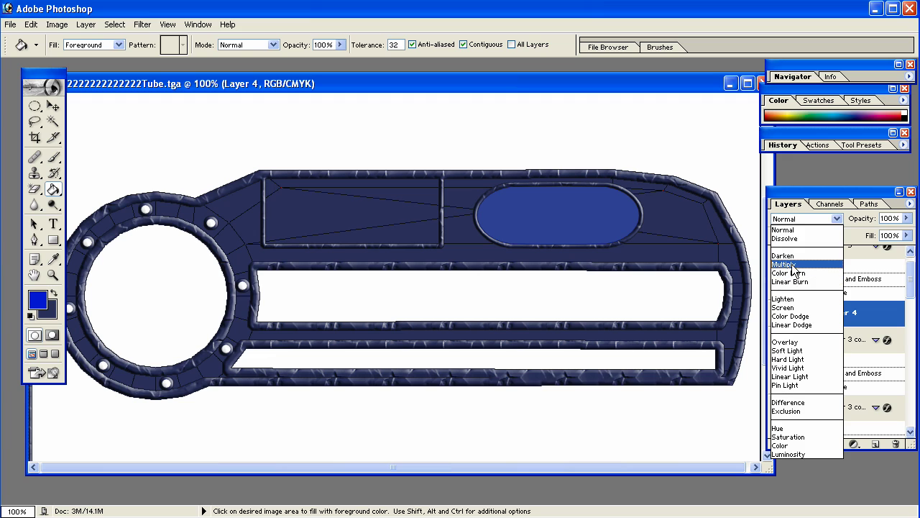
pyautogui.click(791, 265)
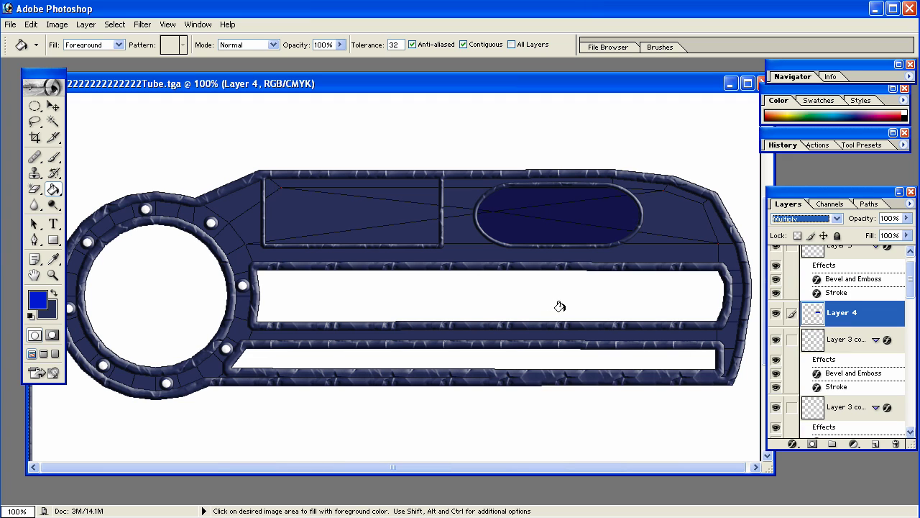
# Add a new empty layer above Layer 5
pyautogui.scroll(1, 904, 308)
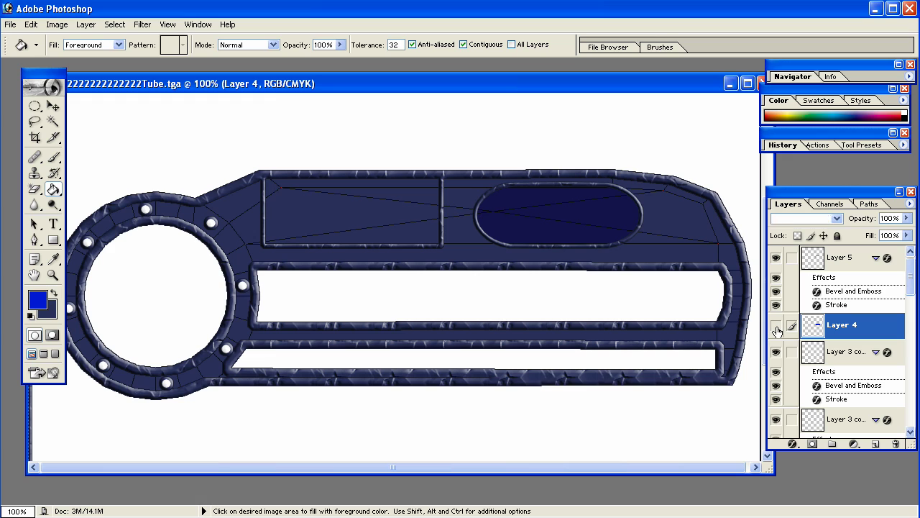
pyautogui.click(776, 328)
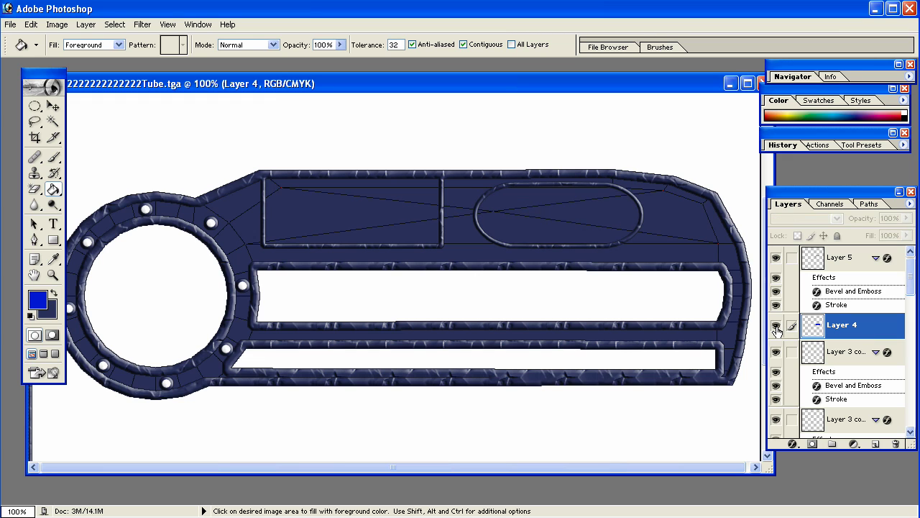
pyautogui.click(776, 328)
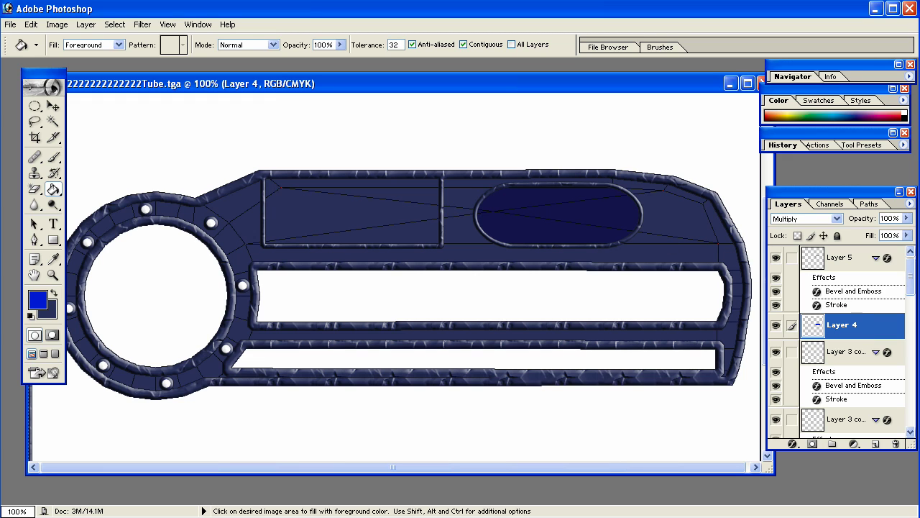
pyautogui.click(875, 257)
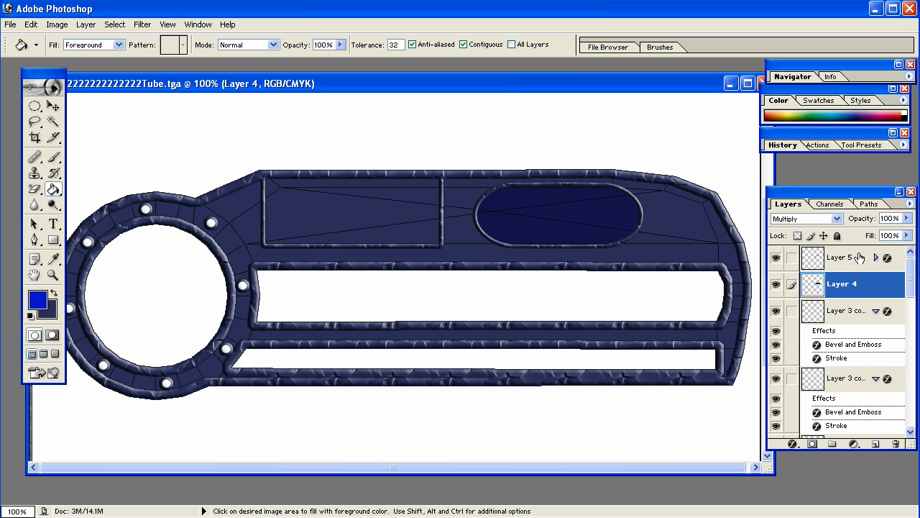
pyautogui.click(873, 259)
pyautogui.click(876, 444)
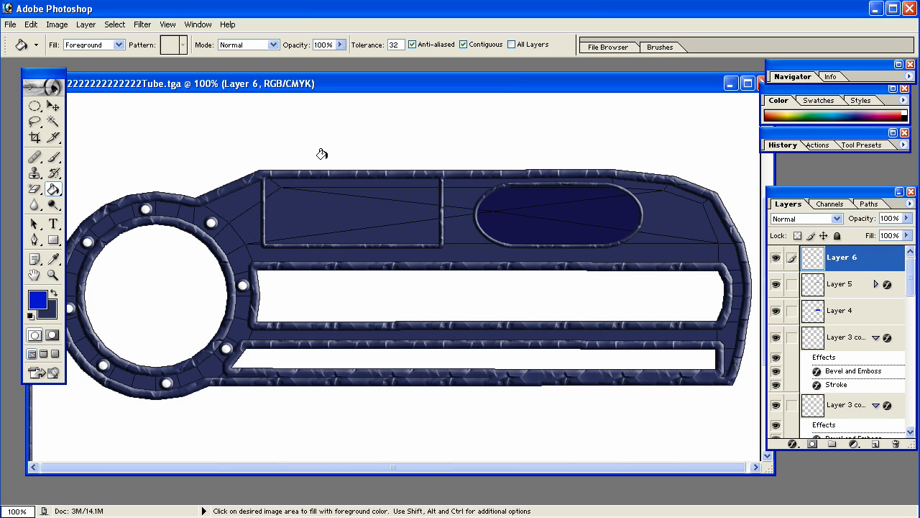
# Type 'Nith' in white text inside the dark oval
pyautogui.click(54, 223)
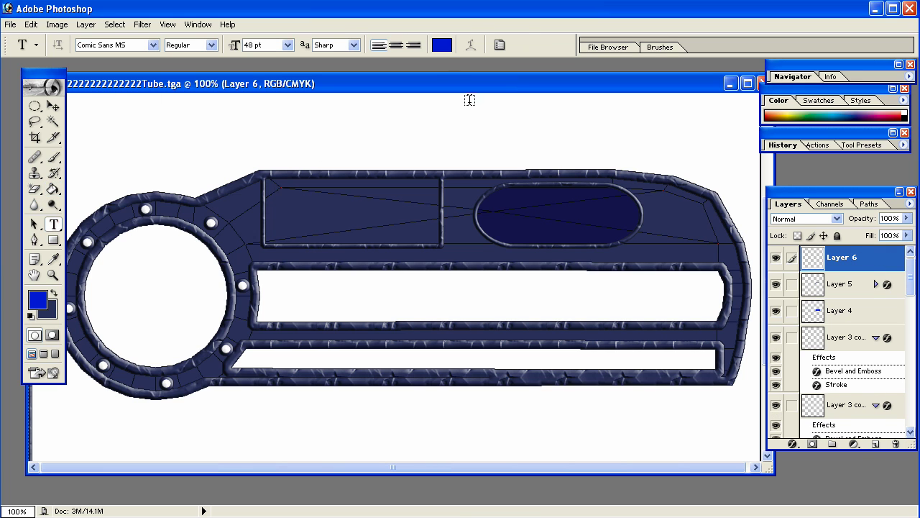
pyautogui.click(441, 46)
pyautogui.moveTo(570, 265); pyautogui.dragTo(520, 249)
pyautogui.click(826, 241)
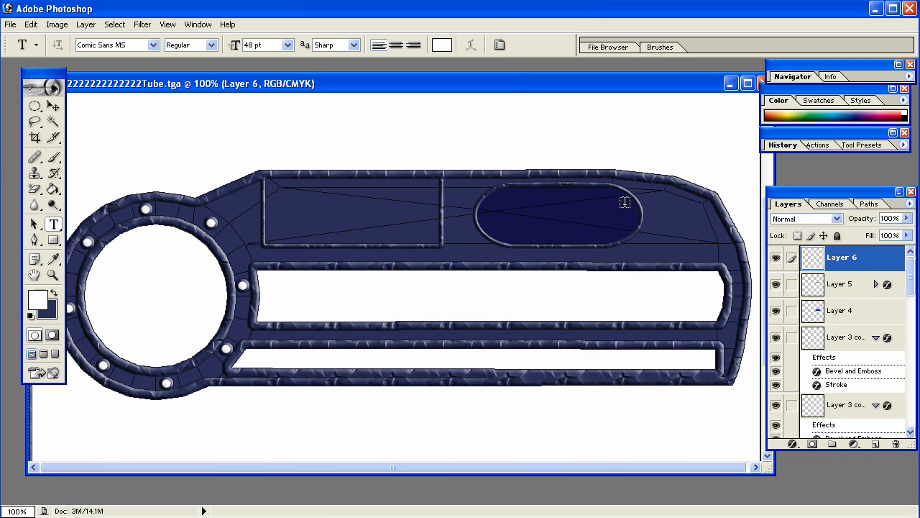
pyautogui.click(533, 210)
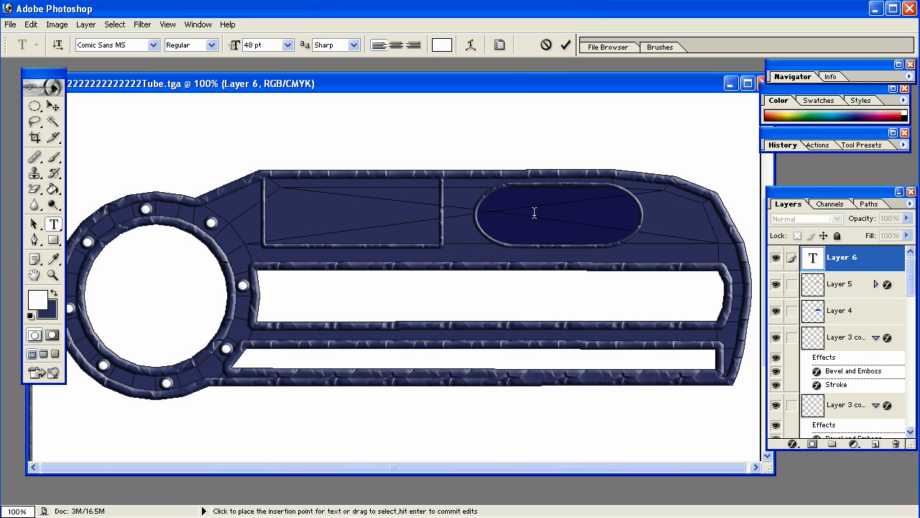
pyautogui.write('Nith')
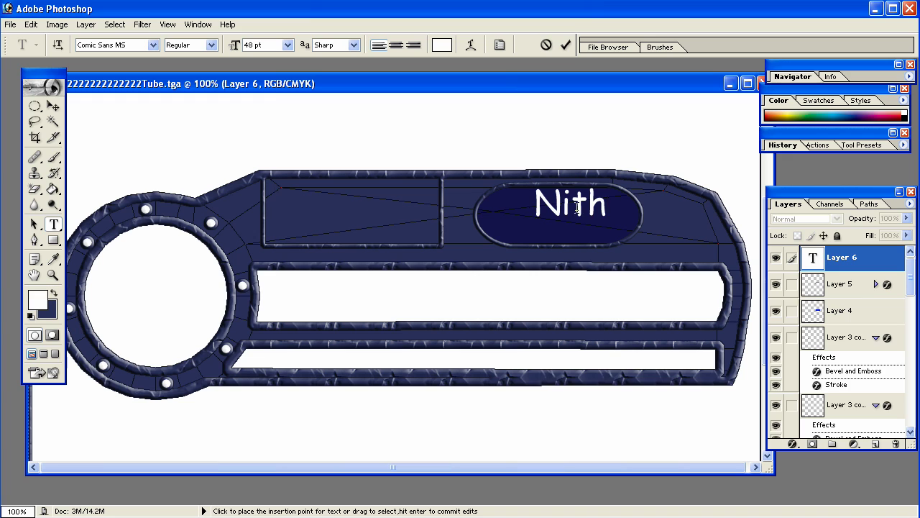
# Resize the Nith text to 54 pt and centre it in the oval
pyautogui.moveTo(611, 209); pyautogui.dragTo(529, 205)
pyautogui.click(287, 45)
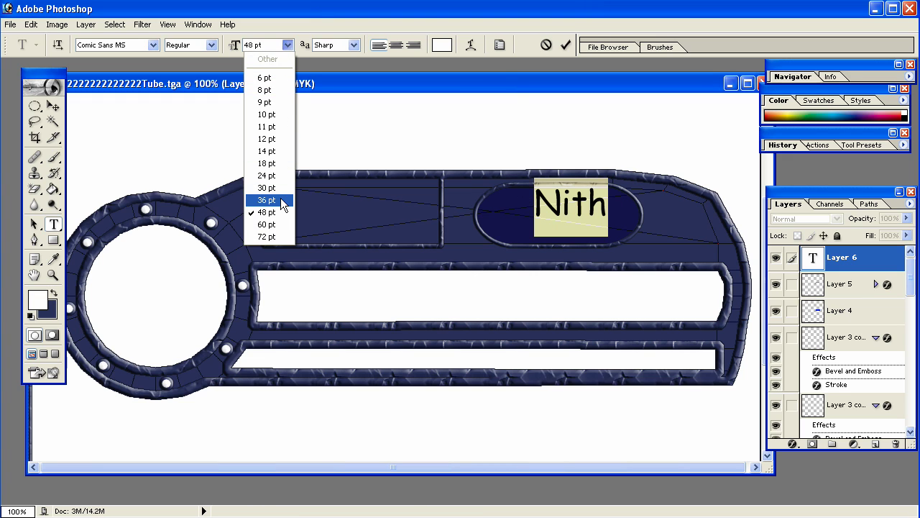
pyautogui.click(266, 44)
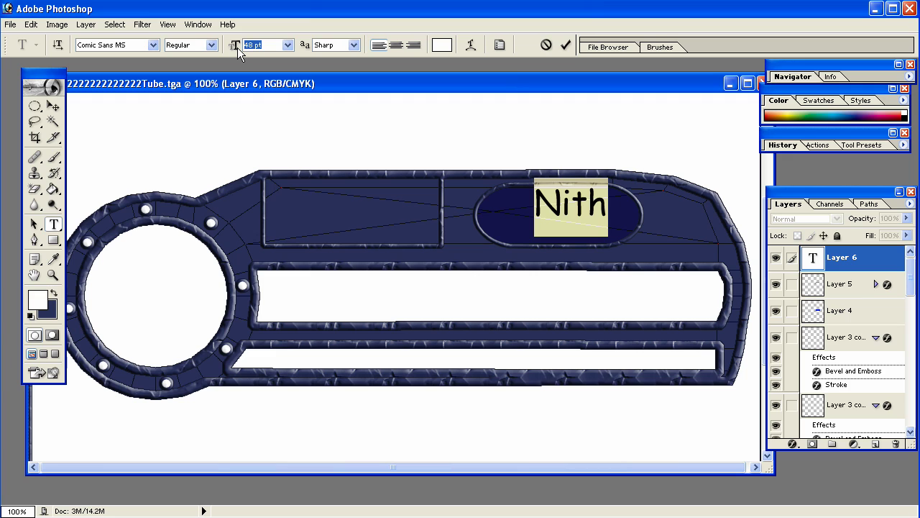
pyautogui.write('54')
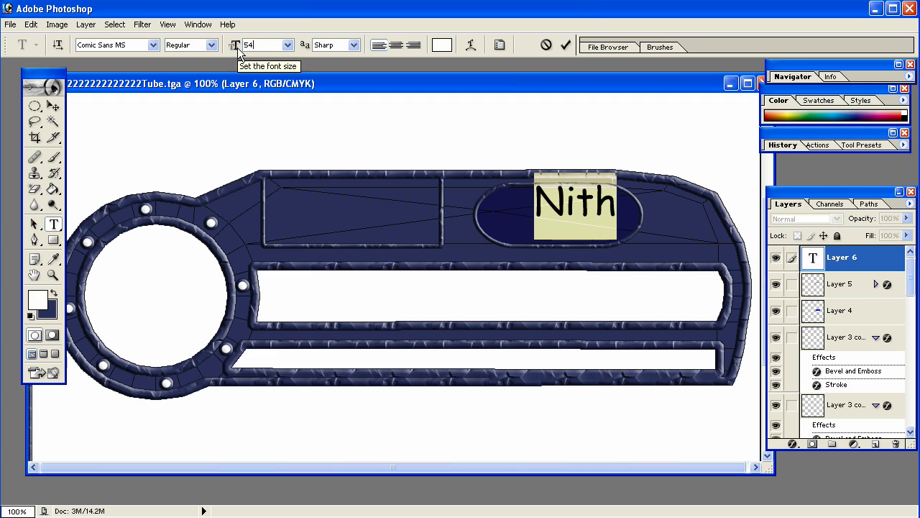
pyautogui.click(54, 106)
pyautogui.moveTo(573, 212); pyautogui.dragTo(564, 220)
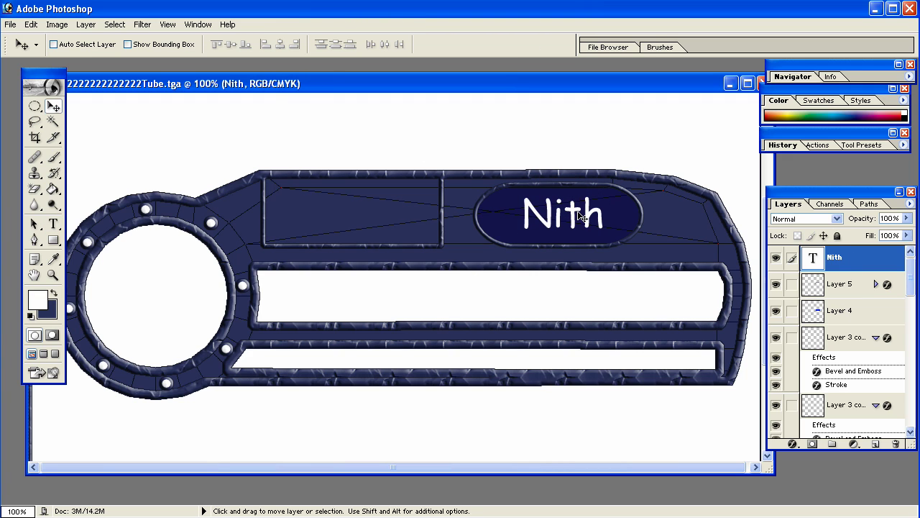
pyautogui.rightClick(850, 264)
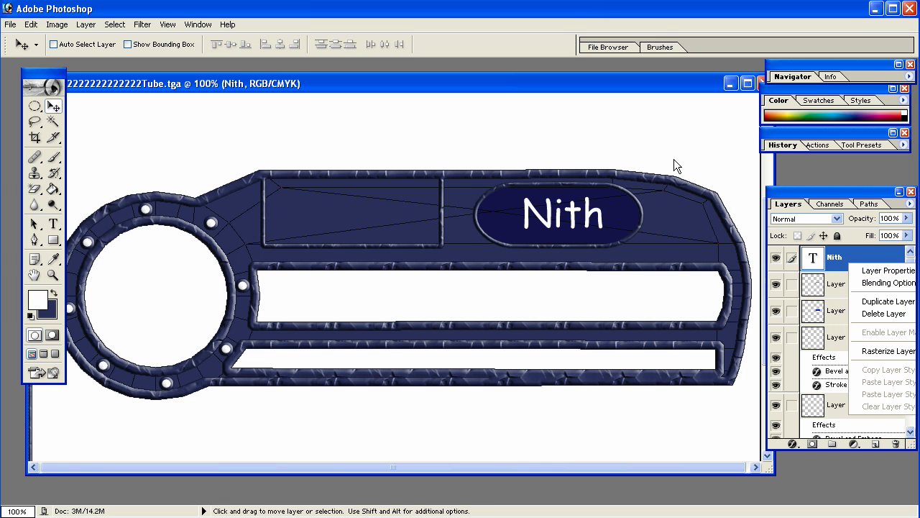
# Add Bevel and Emboss and a low-opacity Outer Glow to the Nith layer
pyautogui.press('b')
pyautogui.moveTo(551, 139); pyautogui.dragTo(810, 110)
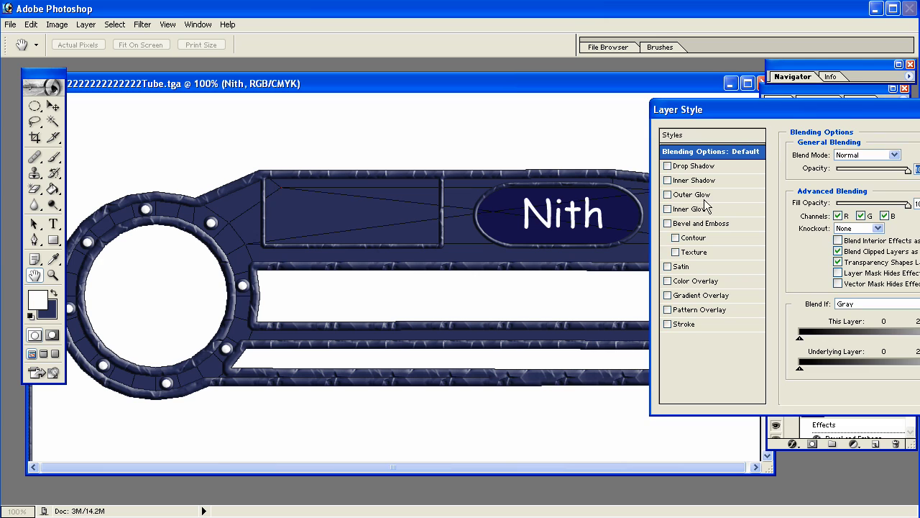
pyautogui.click(679, 221)
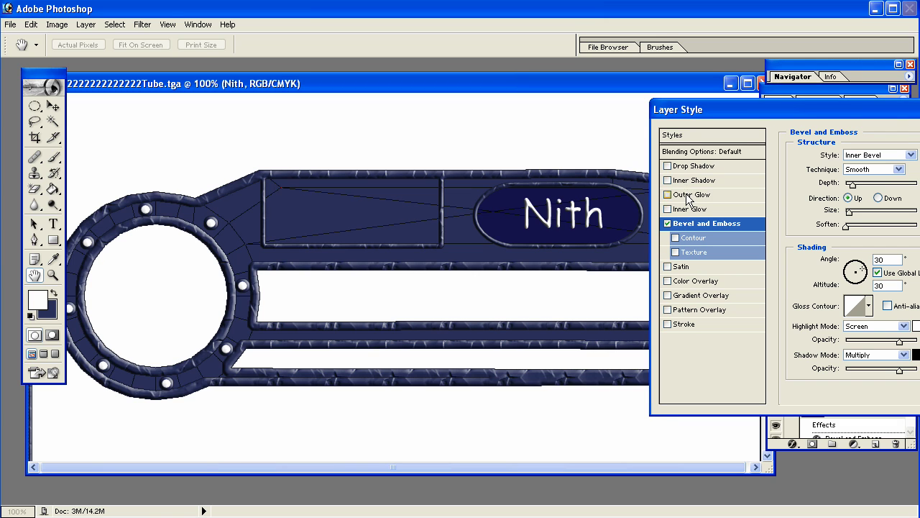
pyautogui.click(688, 195)
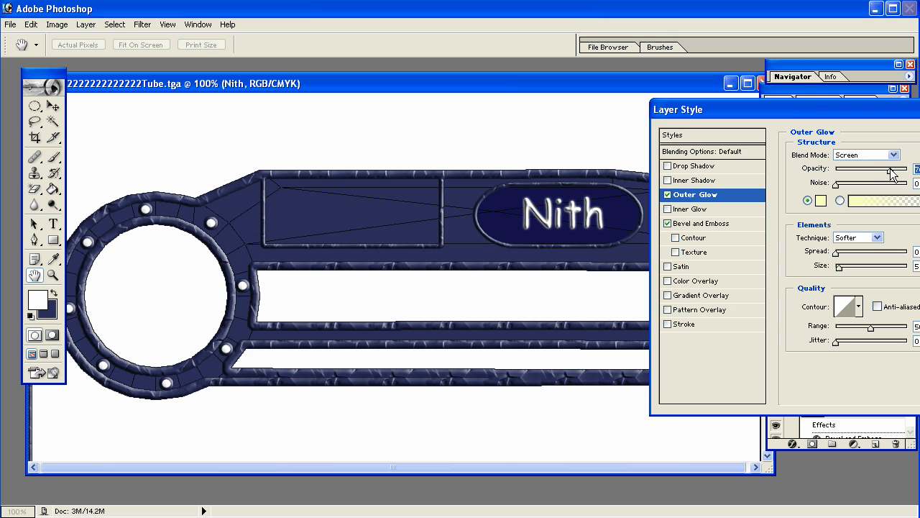
pyautogui.moveTo(890, 171); pyautogui.dragTo(866, 176)
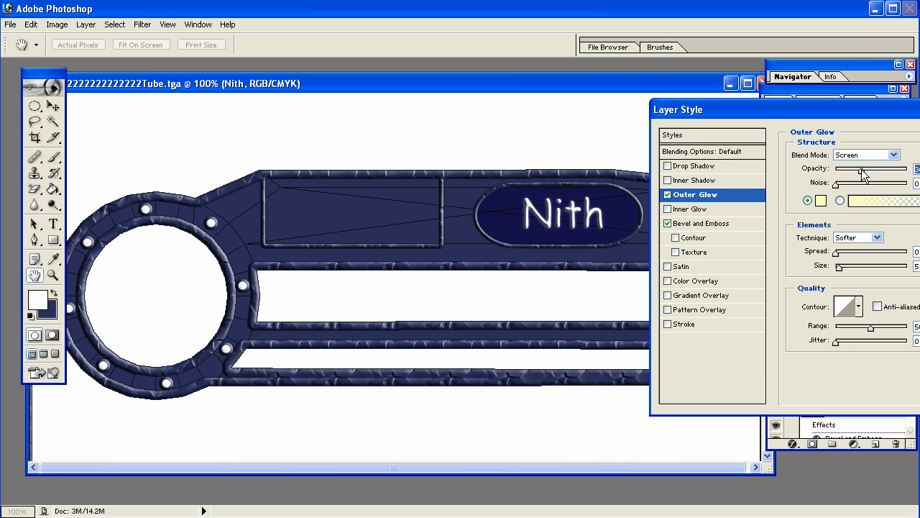
pyautogui.moveTo(848, 112); pyautogui.dragTo(575, 122)
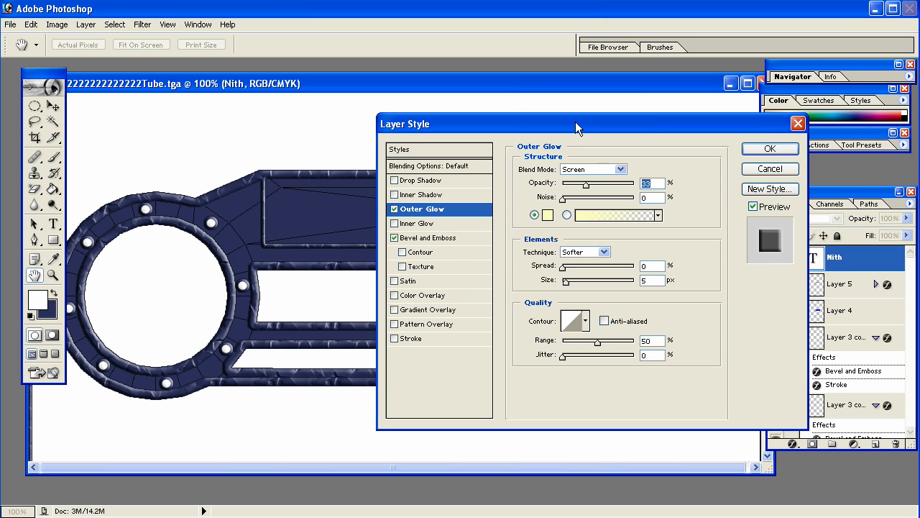
pyautogui.click(770, 151)
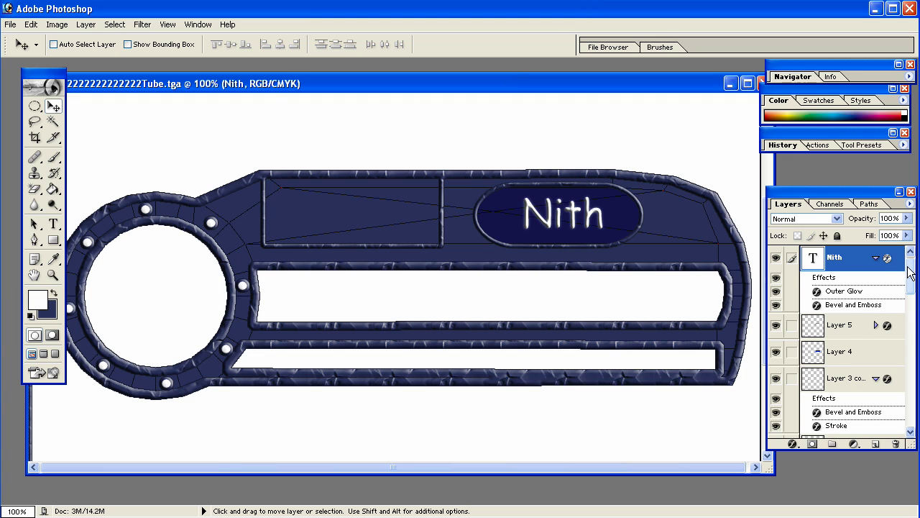
pyautogui.moveTo(910, 272); pyautogui.dragTo(911, 404)
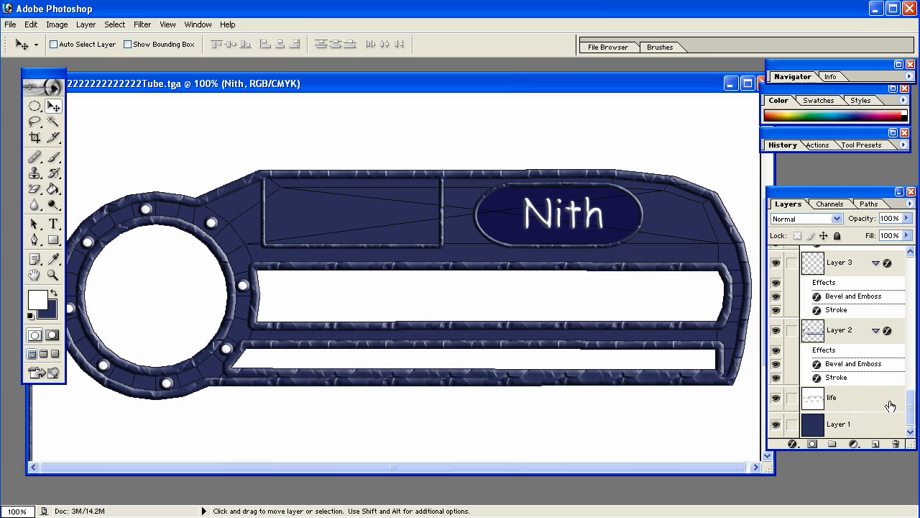
# Hide the life layer and zoom out to 33.3% to view the whole panel
pyautogui.click(865, 407)
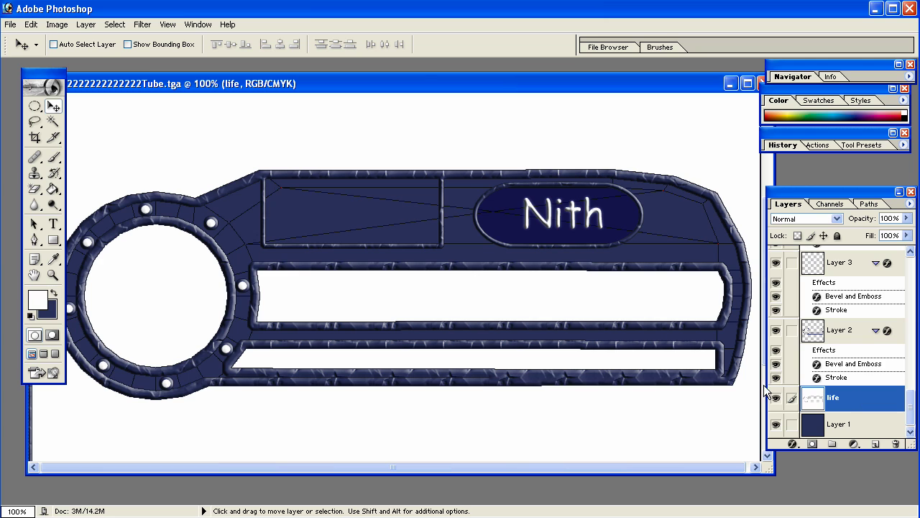
pyautogui.click(776, 397)
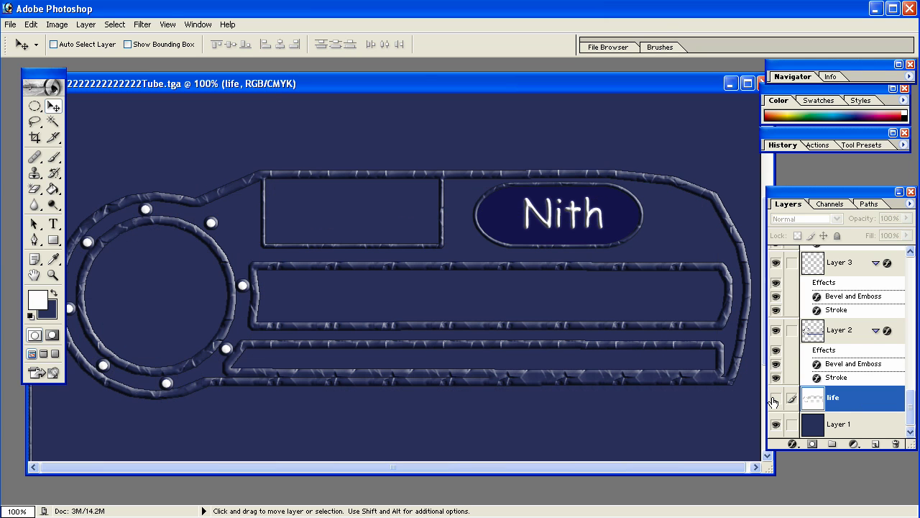
pyautogui.click(775, 398)
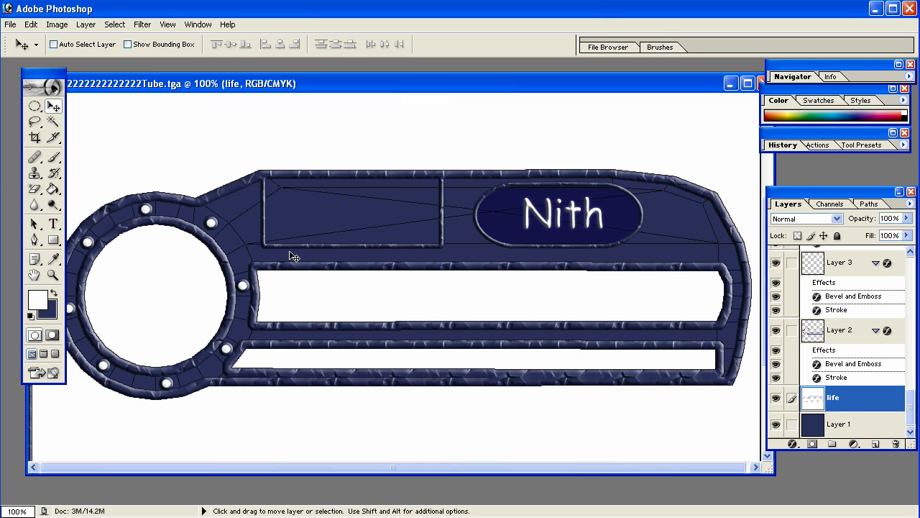
pyautogui.click(776, 397)
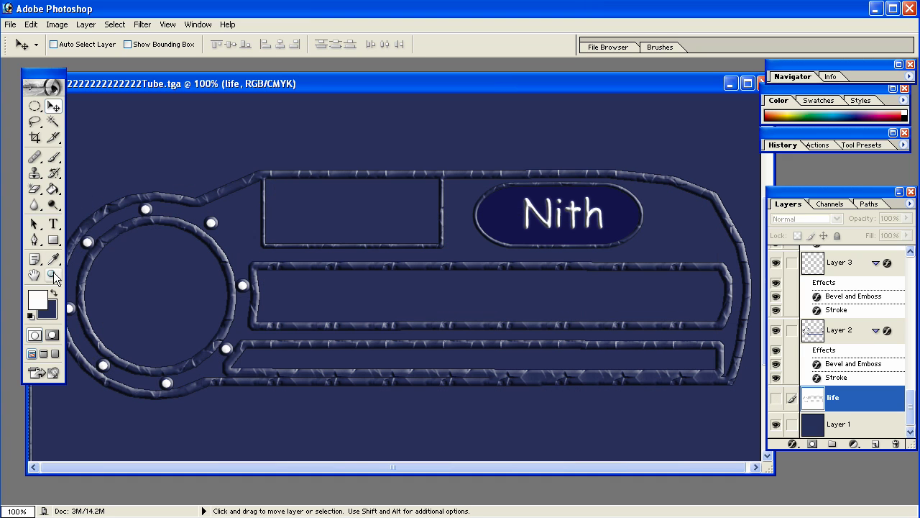
pyautogui.click(53, 276)
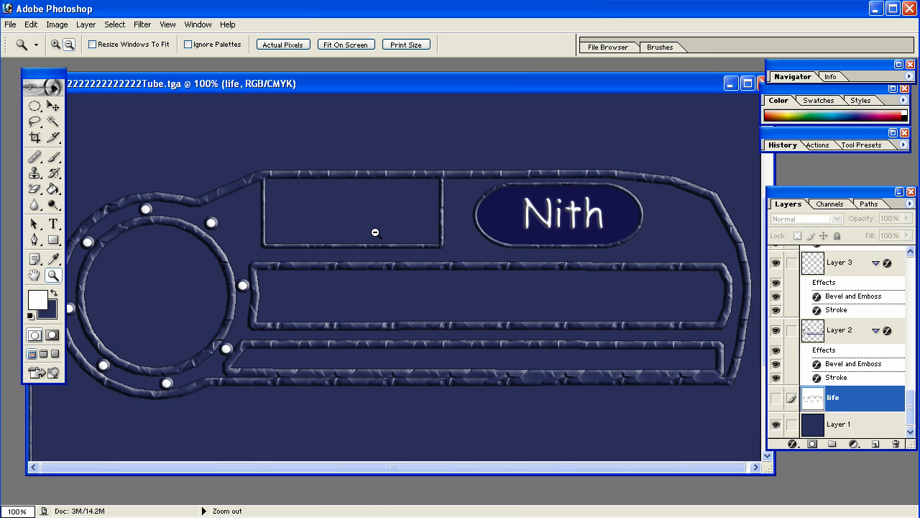
pyautogui.keyDown('alt'); pyautogui.click(375, 232); pyautogui.keyUp('alt')
pyautogui.keyDown('alt'); pyautogui.click(373, 232); pyautogui.keyUp('alt')
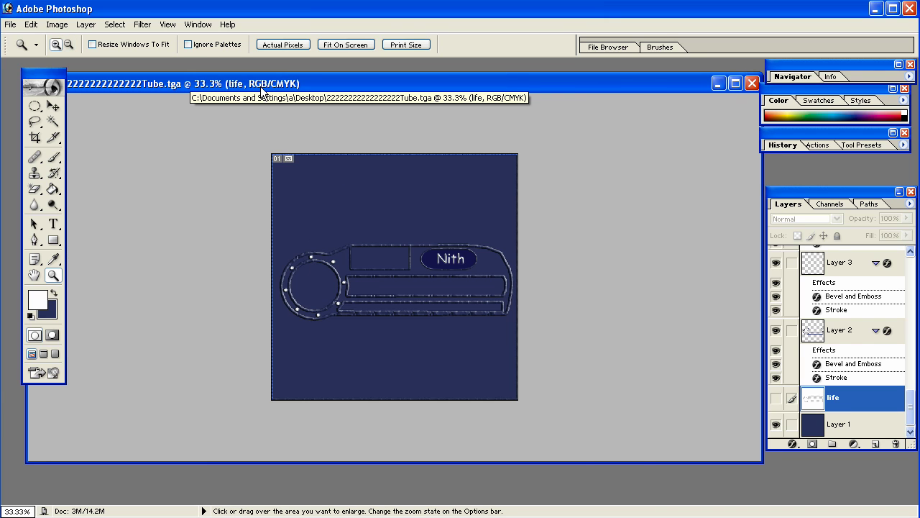
# Save the image as LifeDisplayTexture01 PNG on the Desktop, replacing the existing file
pyautogui.click(10, 23)
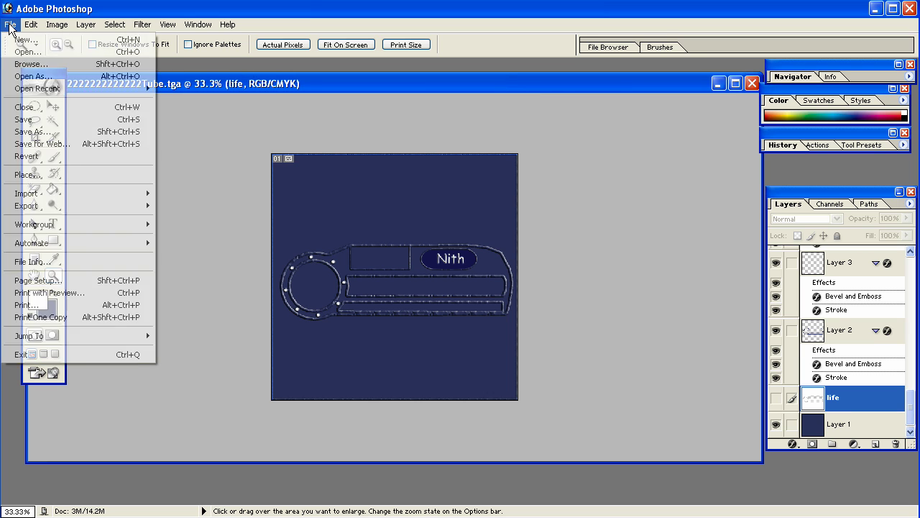
pyautogui.click(31, 132)
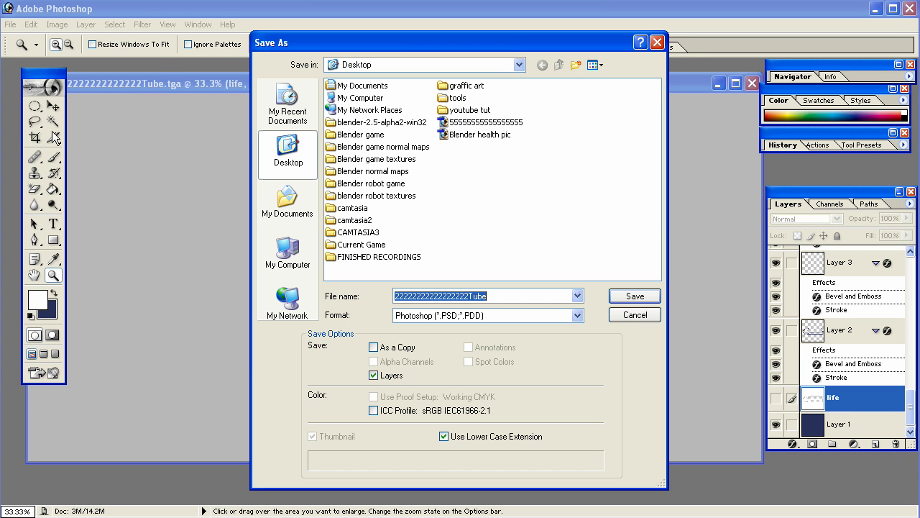
pyautogui.click(451, 315)
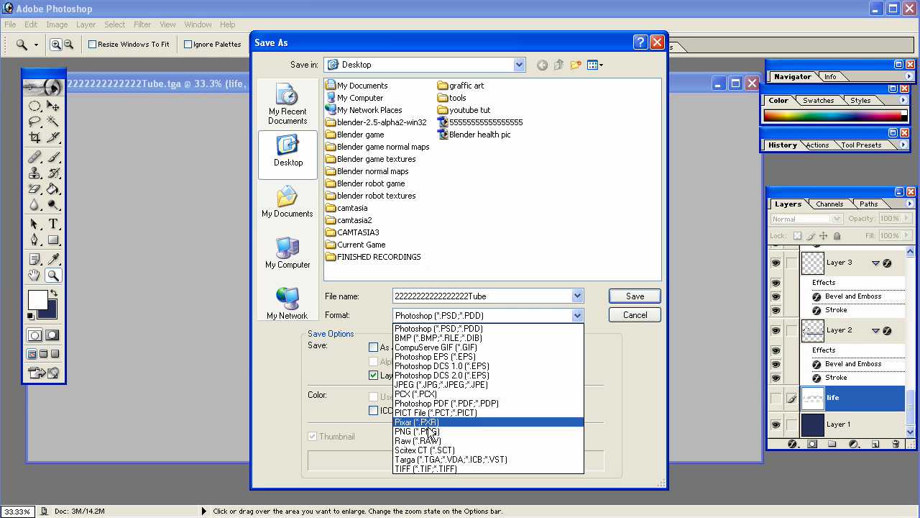
pyautogui.click(425, 425)
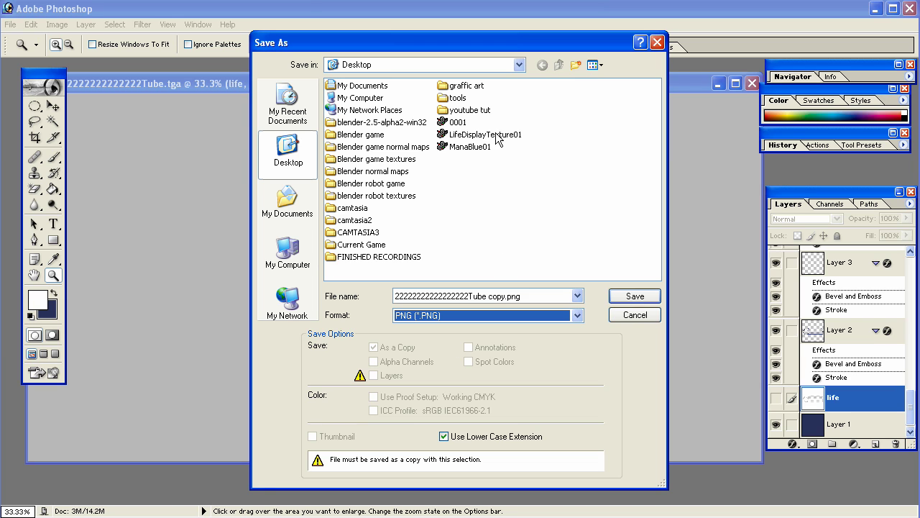
pyautogui.click(498, 137)
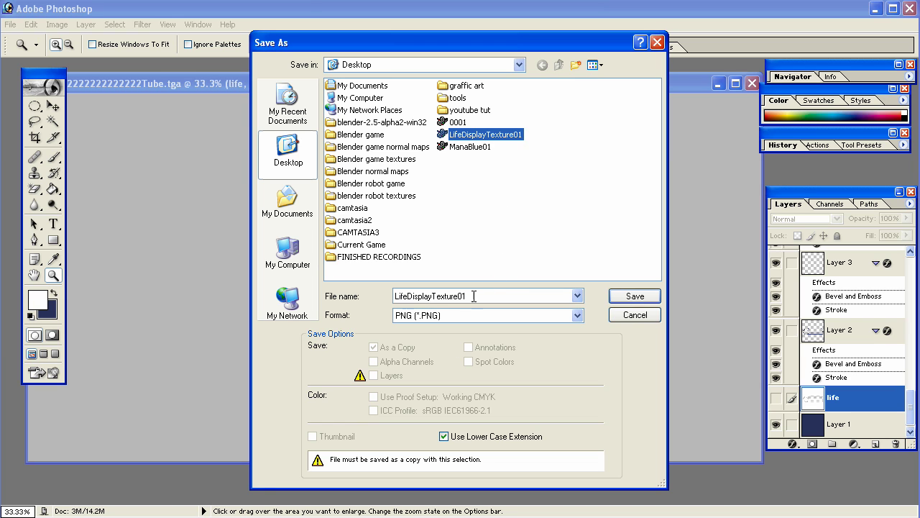
pyautogui.click(635, 294)
pyautogui.click(407, 209)
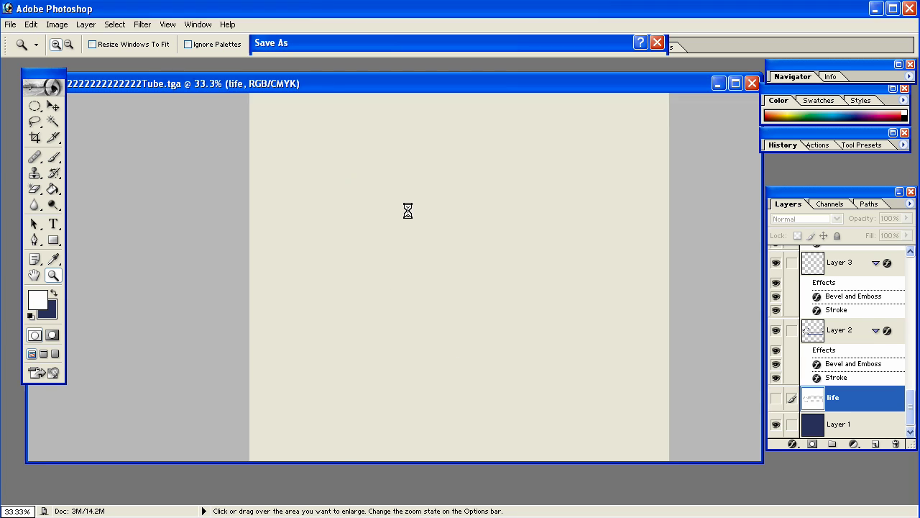
pyautogui.click(489, 252)
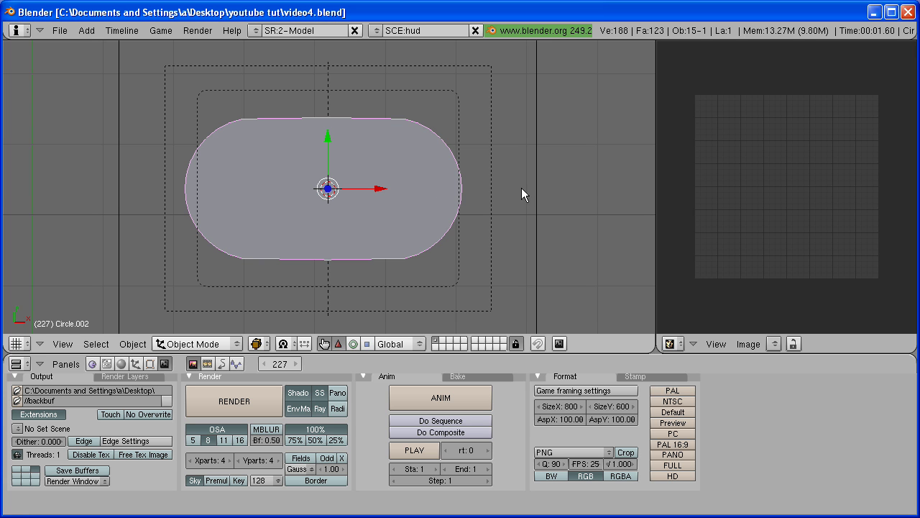
# Erase the rounded Circle.002 placeholder shape and its guide lines
pyautogui.press('a')
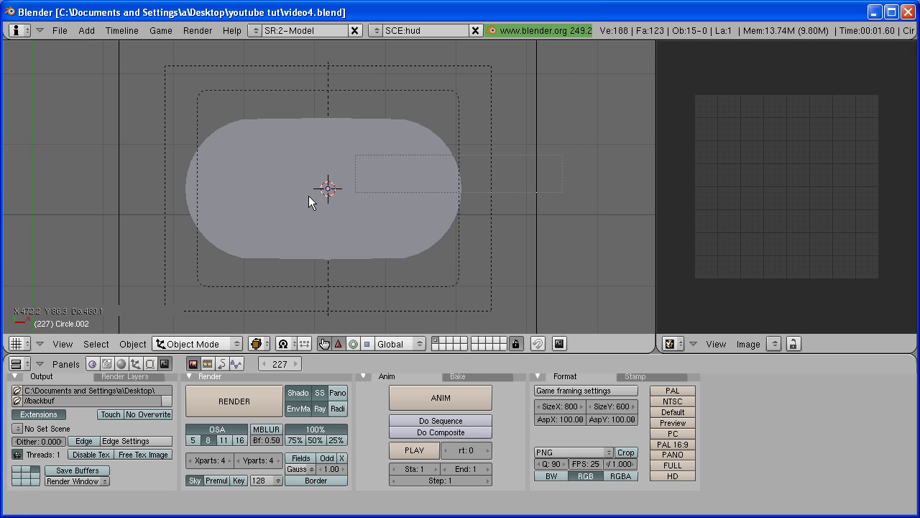
pyautogui.press('a')
pyautogui.press('x')
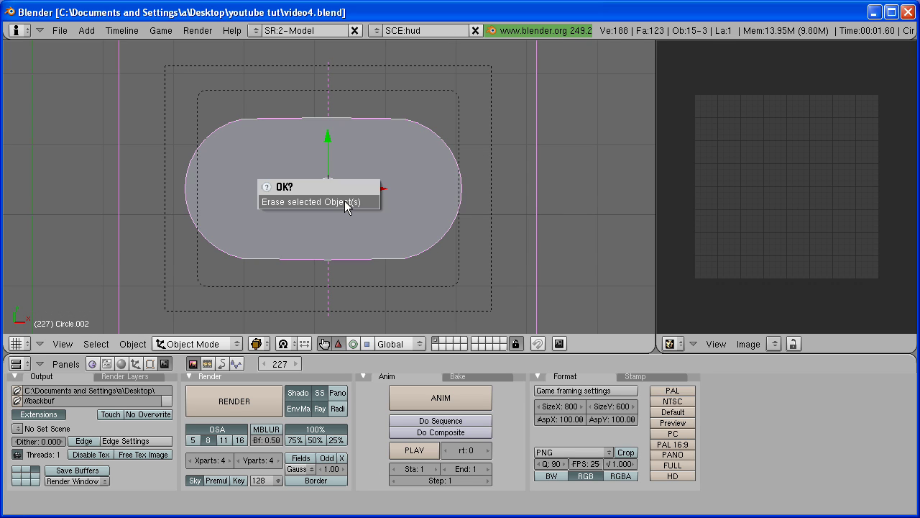
pyautogui.click(345, 201)
# Frame the HUD and put the Tube mesh into Edit Mode to show its UV layout
pyautogui.press('Home')
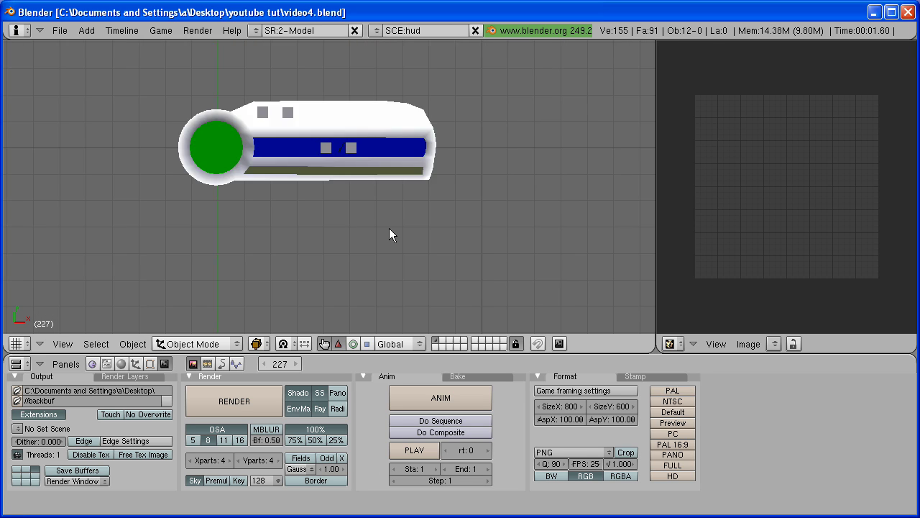
pyautogui.scroll(2, 385, 195)
pyautogui.rightClick(365, 142)
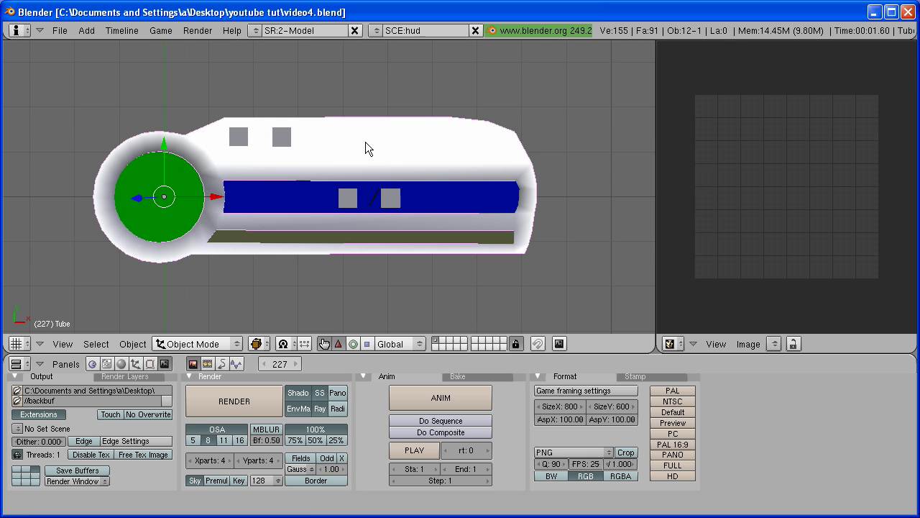
pyautogui.press('Tab')
pyautogui.hscroll(2, 479, 153)
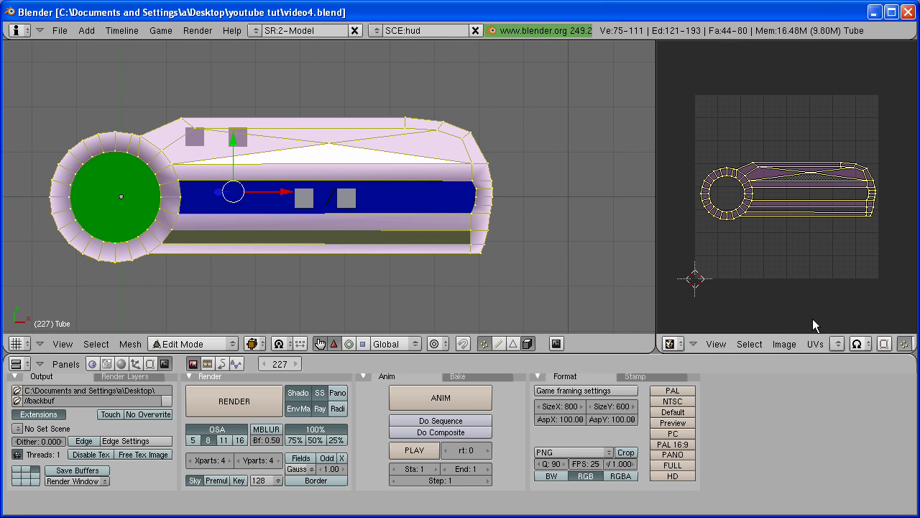
# Load LifeDisplayTexture01.png from the Desktop into the UV editor
pyautogui.click(785, 344)
pyautogui.click(786, 314)
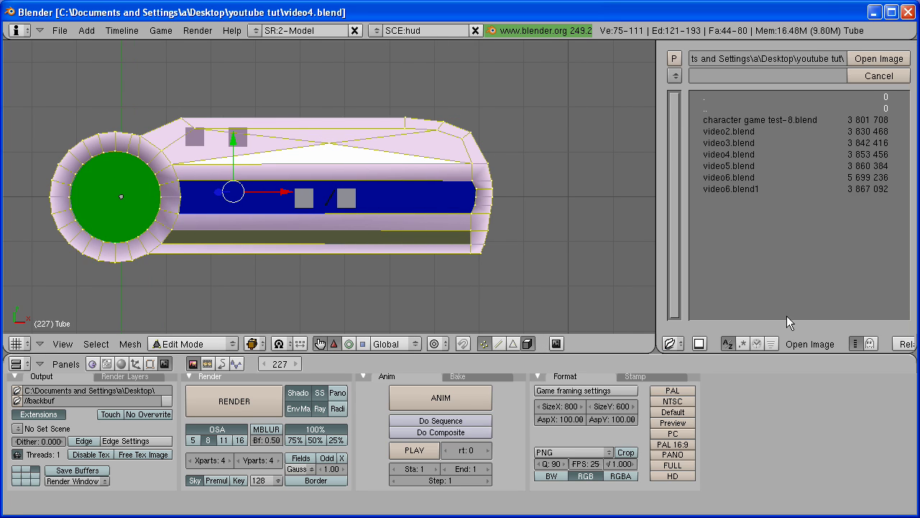
pyautogui.click(674, 76)
pyautogui.press('Escape')
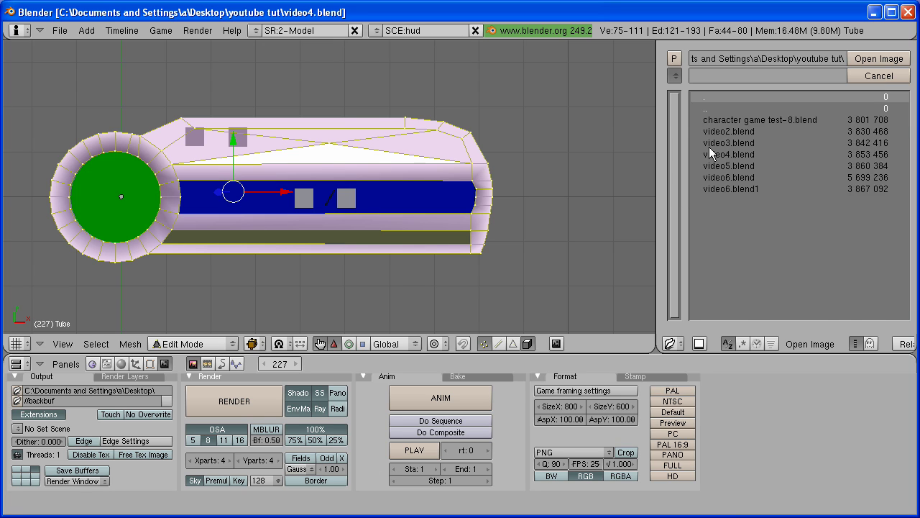
pyautogui.click(709, 108)
pyautogui.scroll(-5, 683, 253)
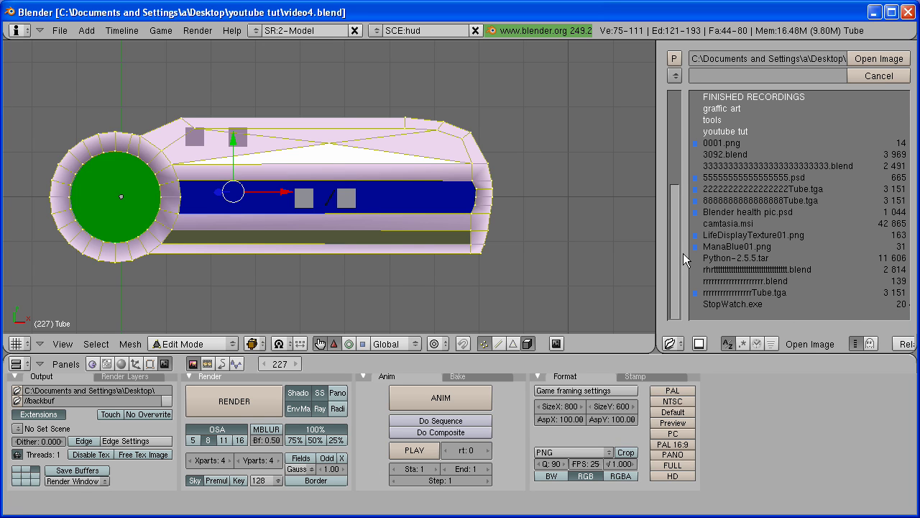
pyautogui.click(746, 234)
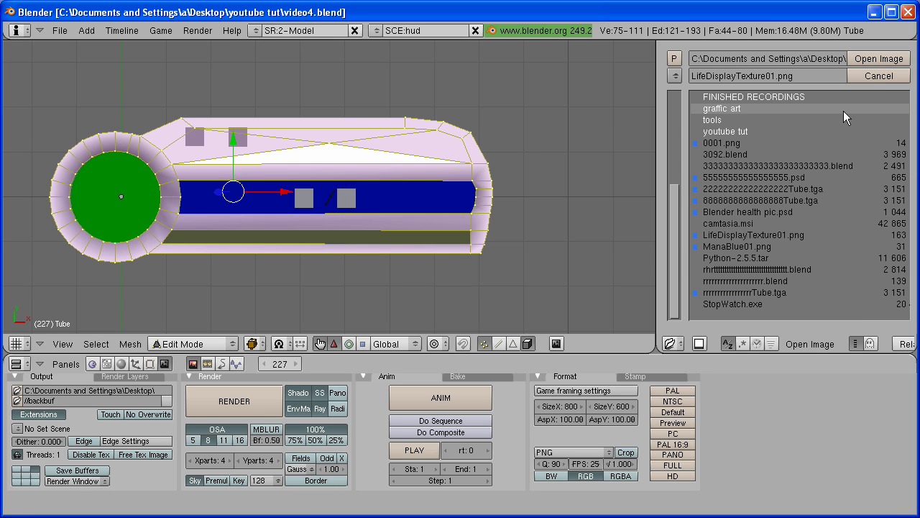
pyautogui.click(877, 61)
pyautogui.scroll(-5, 796, 96)
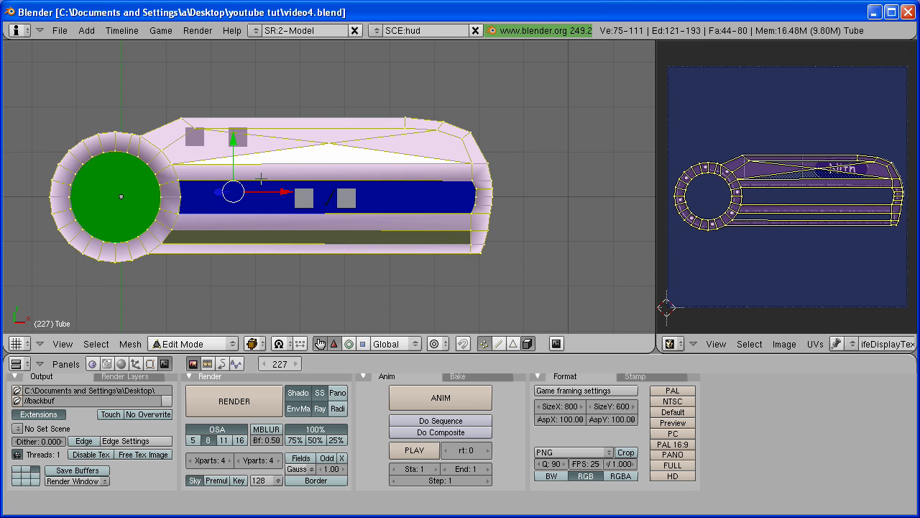
# Switch the viewport to Textured display and view the textured HUD in Object Mode
pyautogui.press('d')
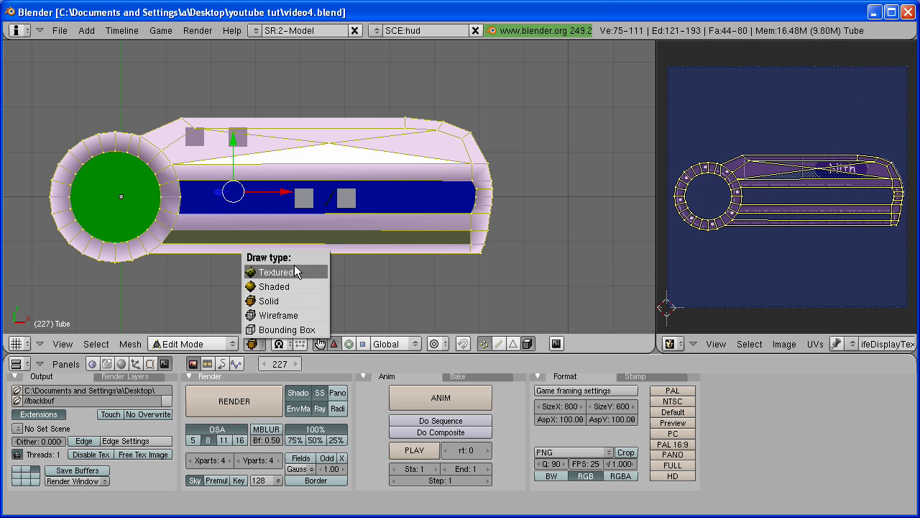
pyautogui.click(295, 266)
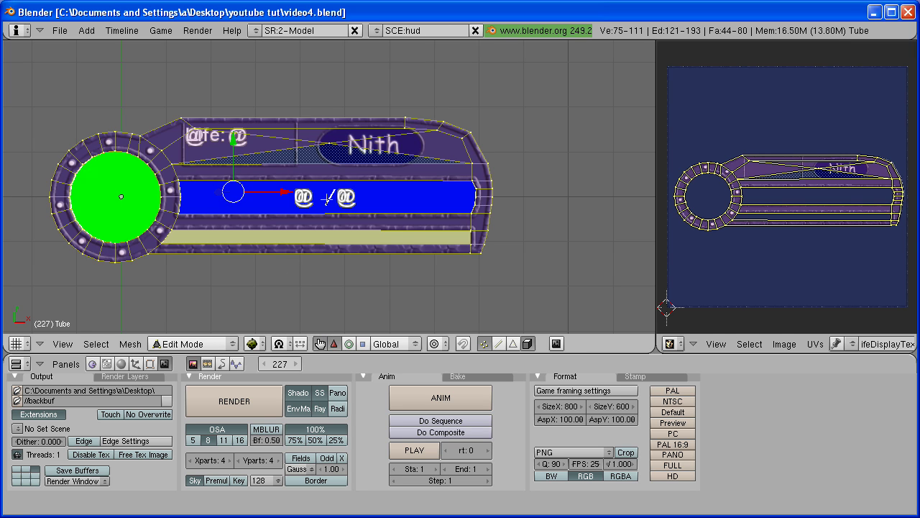
pyautogui.press('Tab')
pyautogui.moveTo(334, 274); pyautogui.dragTo(398, 233)
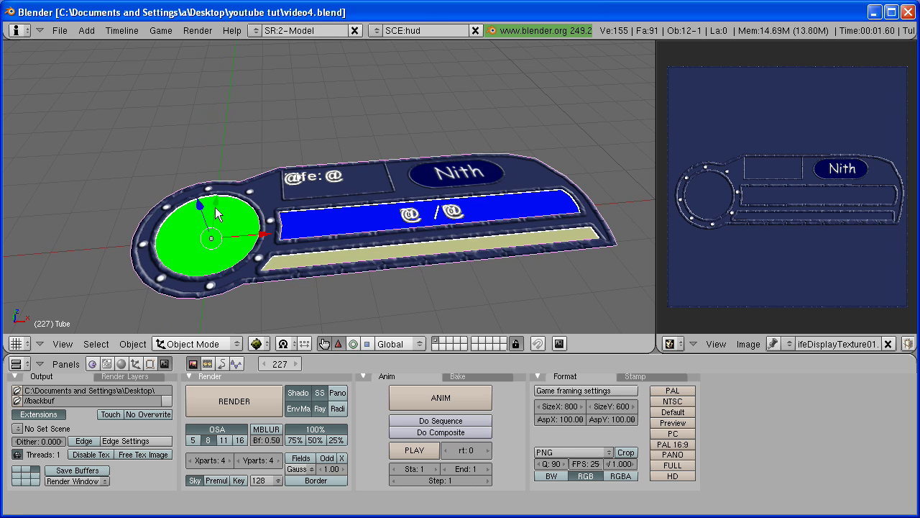
# In face select mode, invert the face selection and assign LifeDisplayTexture01 to those faces
pyautogui.moveTo(458, 181); pyautogui.dragTo(455, 197)
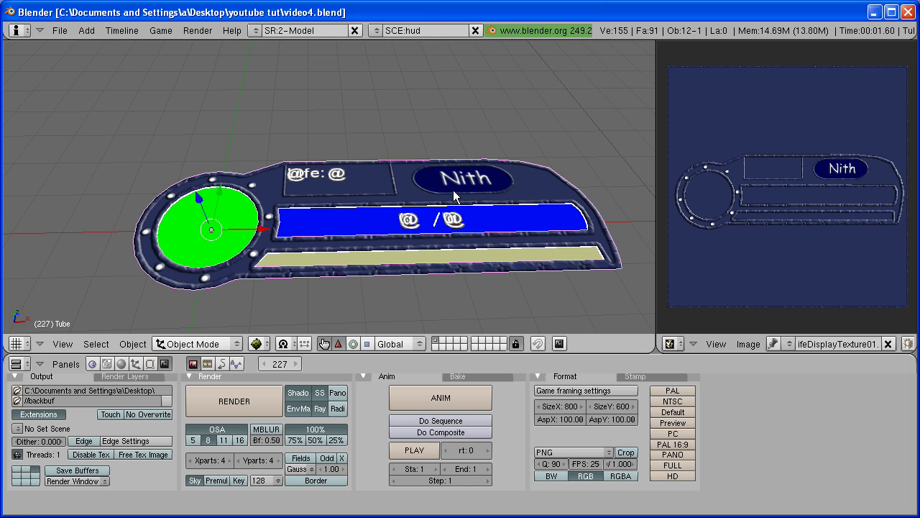
pyautogui.press('Tab')
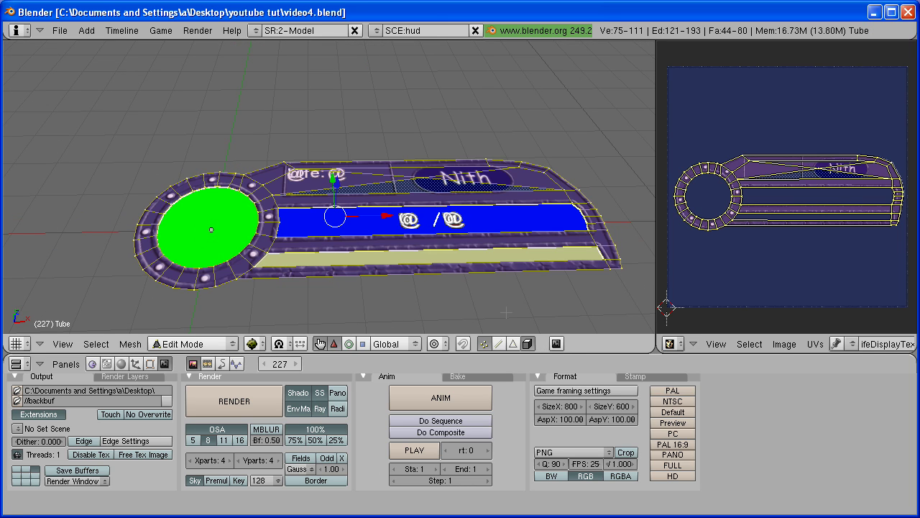
pyautogui.click(512, 342)
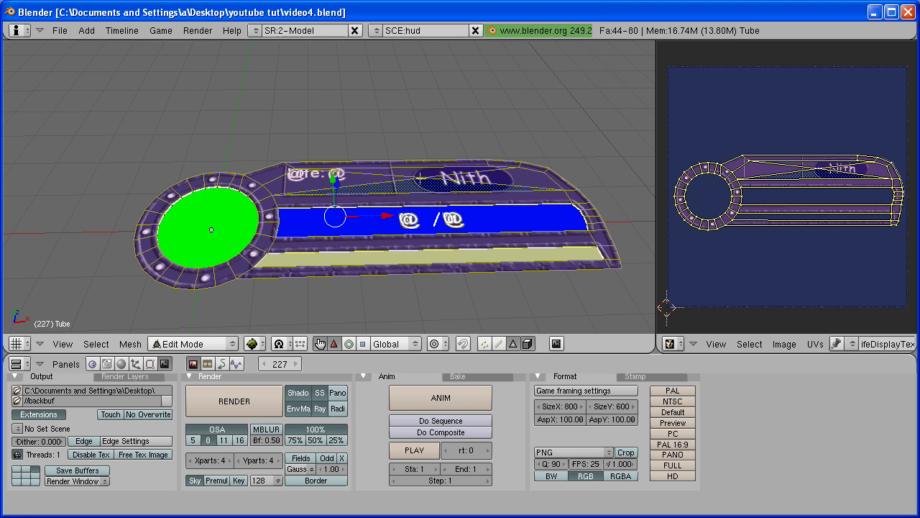
pyautogui.press('w')
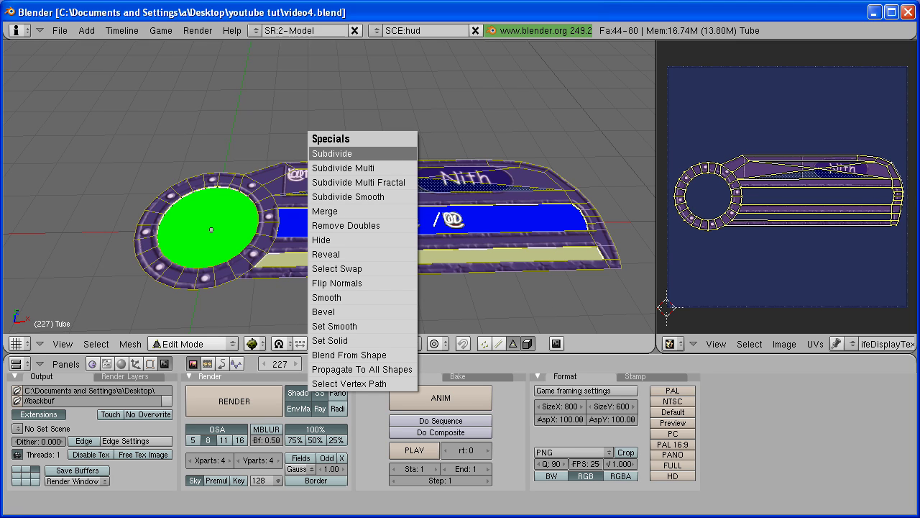
pyautogui.click(363, 268)
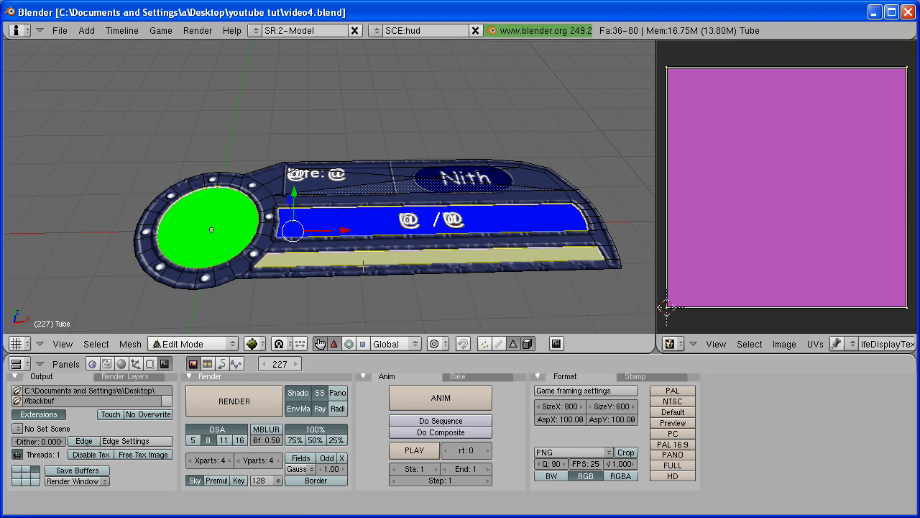
pyautogui.moveTo(364, 268); pyautogui.dragTo(339, 217)
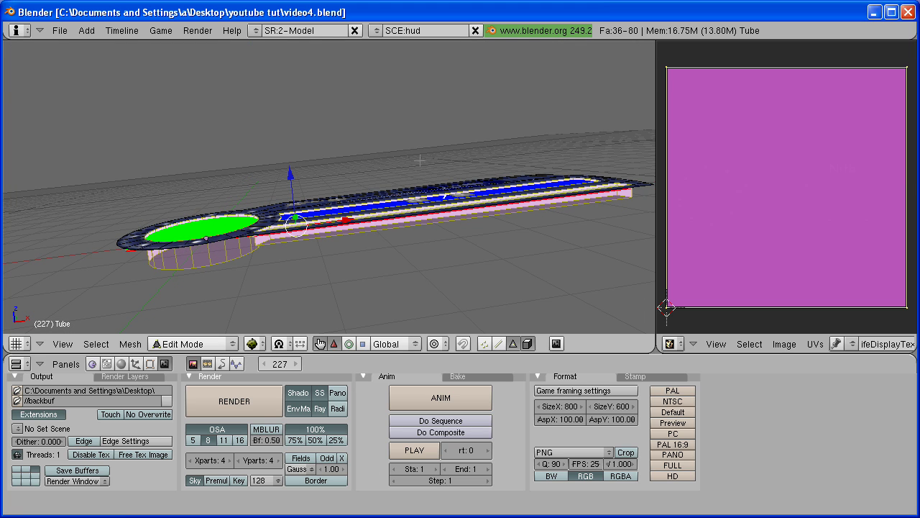
pyautogui.moveTo(420, 161); pyautogui.dragTo(424, 209)
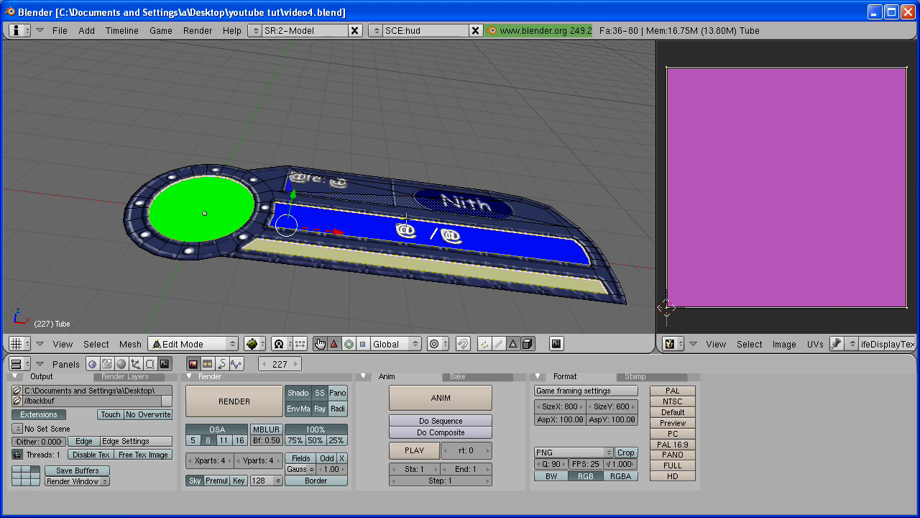
pyautogui.click(851, 342)
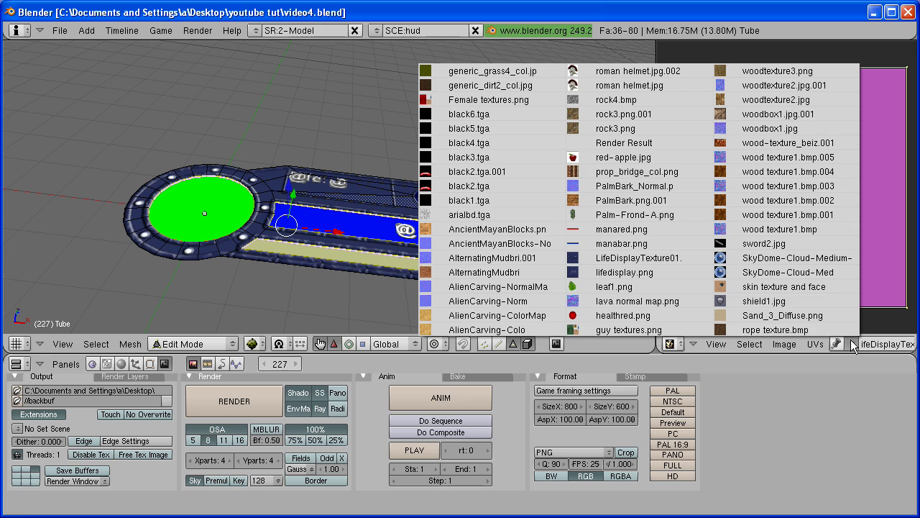
pyautogui.click(620, 259)
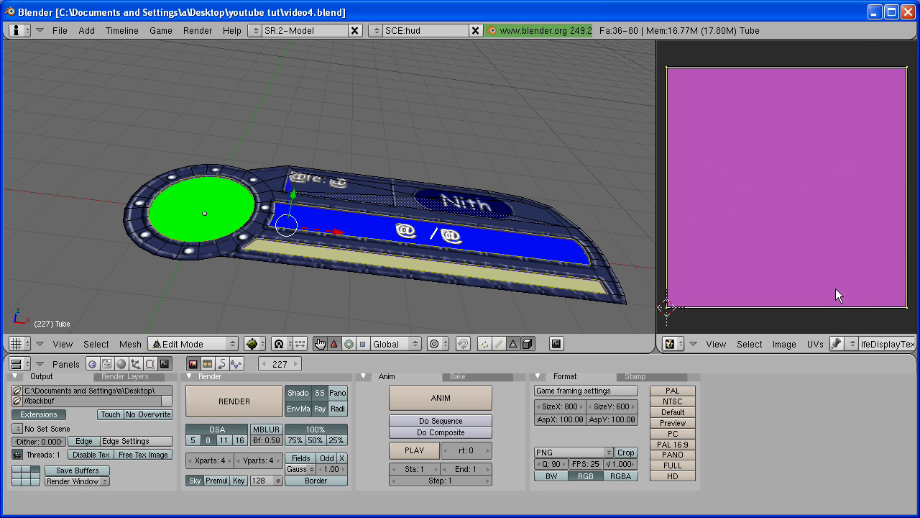
# Scale the UV face down, move it below the panel artwork, then inspect in Object Mode
pyautogui.press('s')
pyautogui.click(790, 201)
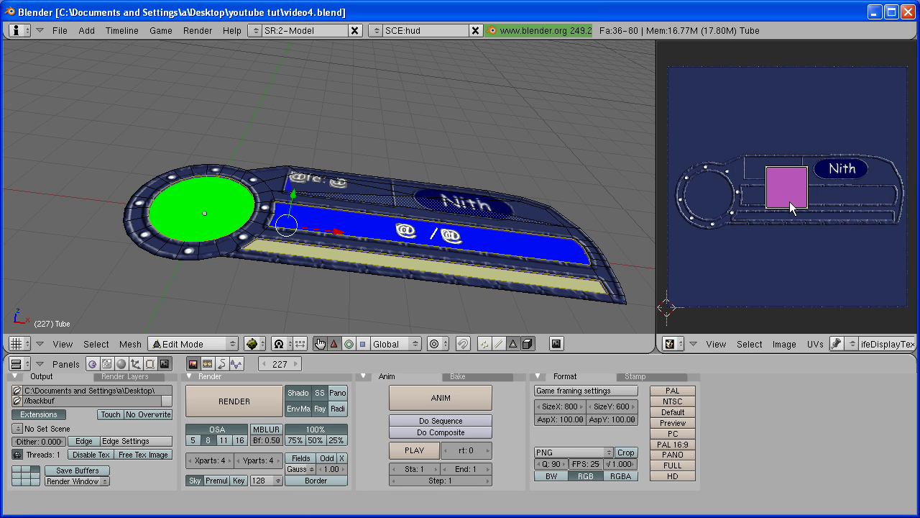
pyautogui.press('g')
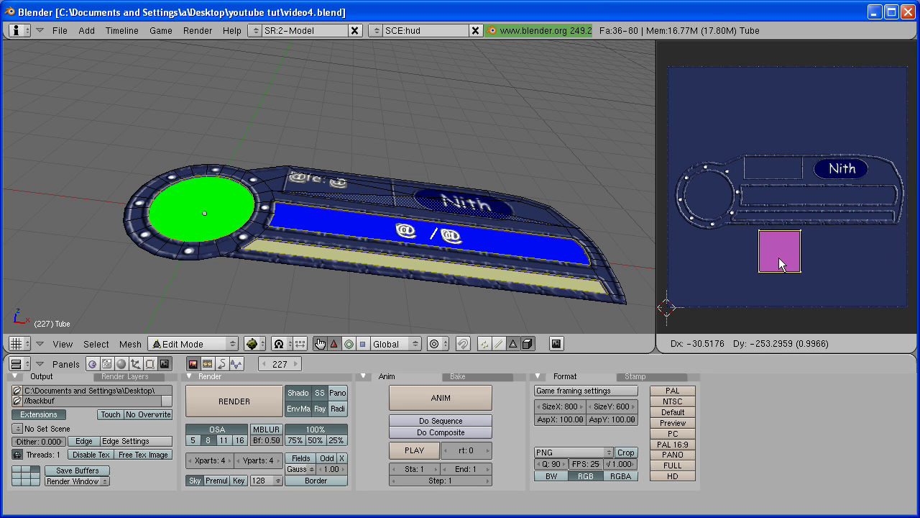
pyautogui.click(777, 262)
pyautogui.press('Tab')
pyautogui.moveTo(353, 221); pyautogui.dragTo(318, 196)
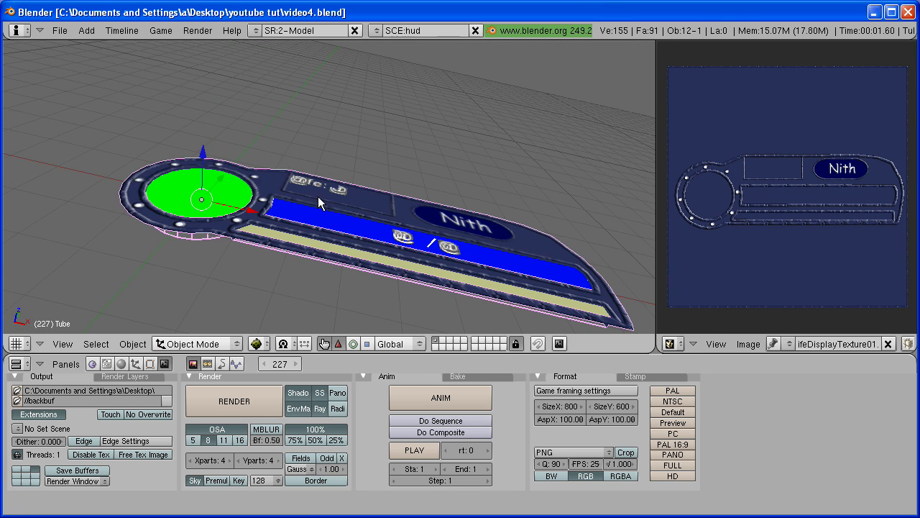
pyautogui.scroll(5, 306, 238)
pyautogui.moveTo(259, 243); pyautogui.dragTo(234, 269)
pyautogui.scroll(-5, 263, 246)
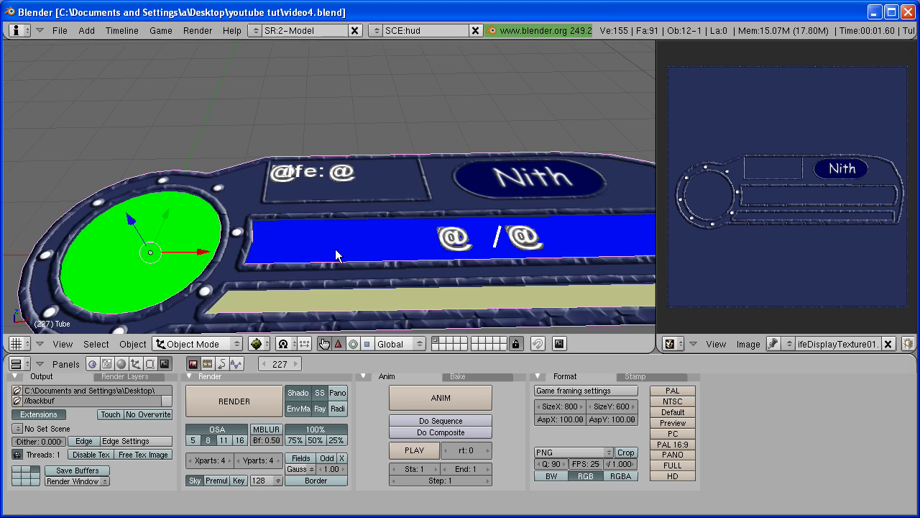
pyautogui.moveTo(338, 257); pyautogui.dragTo(340, 202)
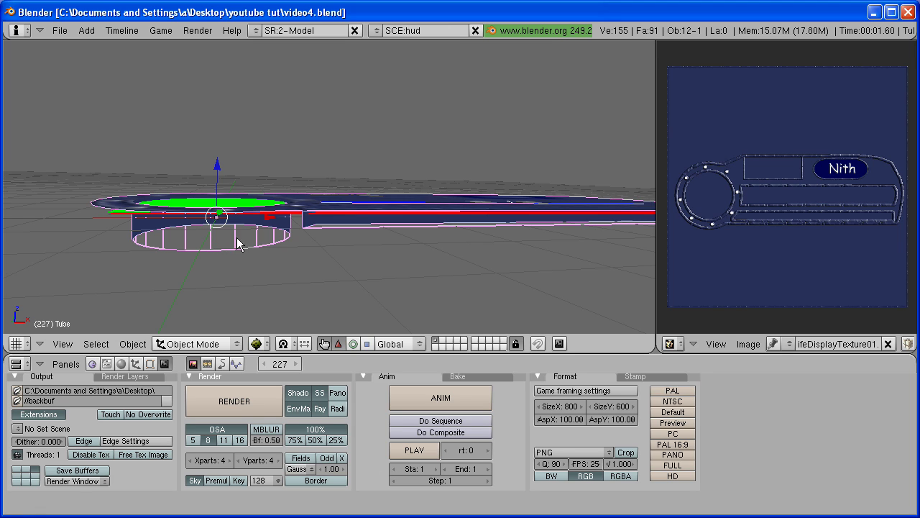
# Select all Tube faces and enable Twoside in the Texture Face settings
pyautogui.press('Tab')
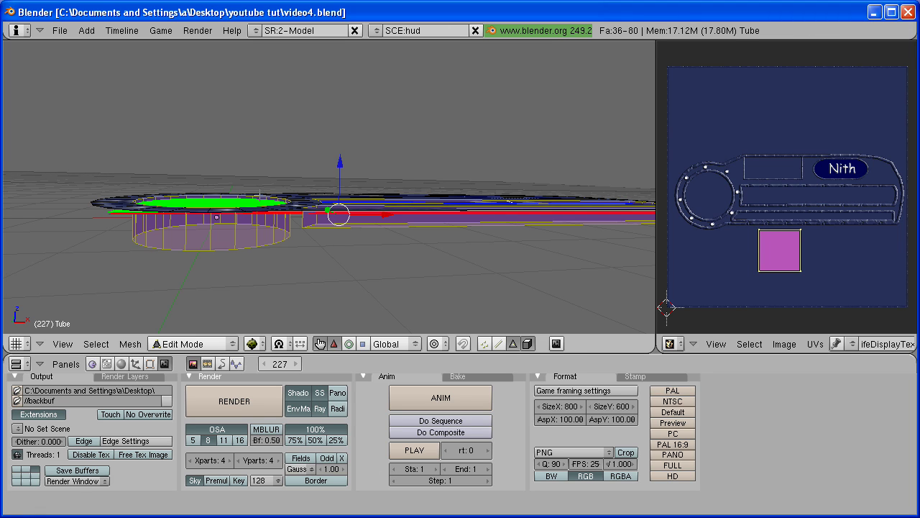
pyautogui.press('a')
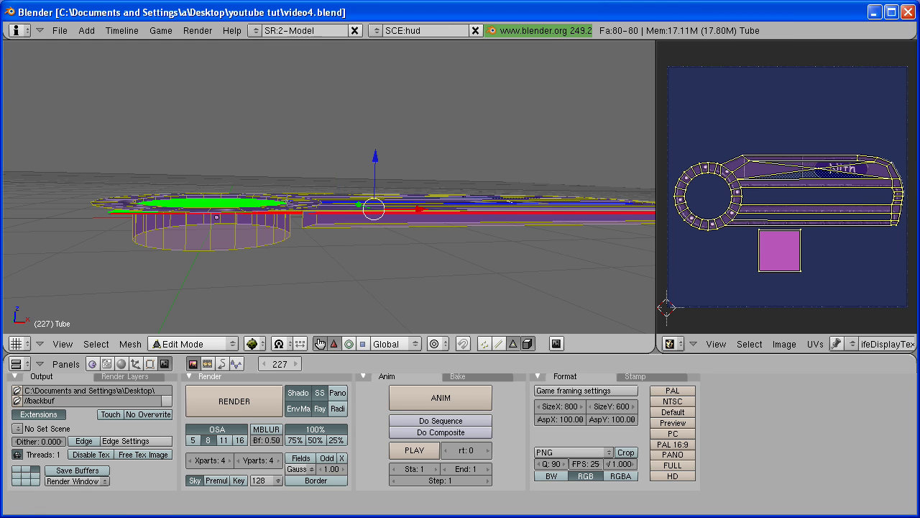
pyautogui.click(150, 364)
pyautogui.click(503, 377)
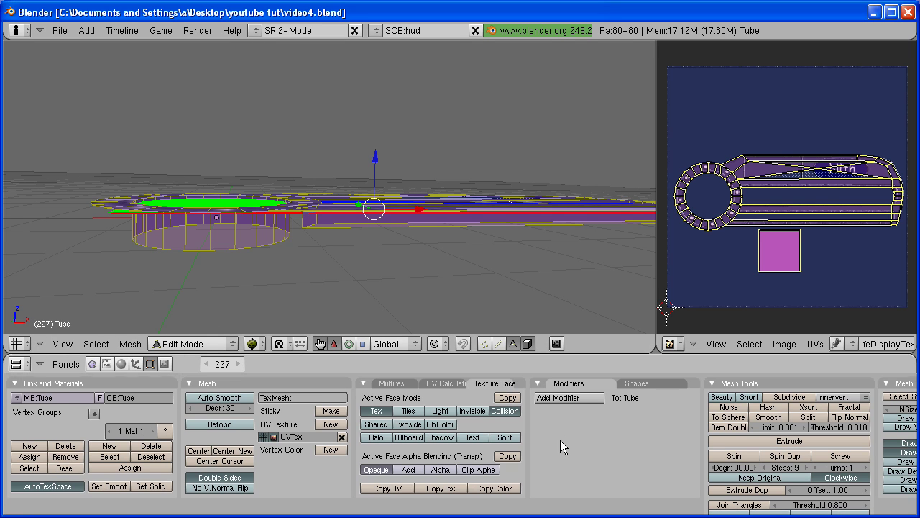
pyautogui.click(409, 425)
pyautogui.moveTo(261, 226); pyautogui.dragTo(525, 213)
# In Object Mode, view the HUD from top and check the blue bar without moving it
pyautogui.press('Tab')
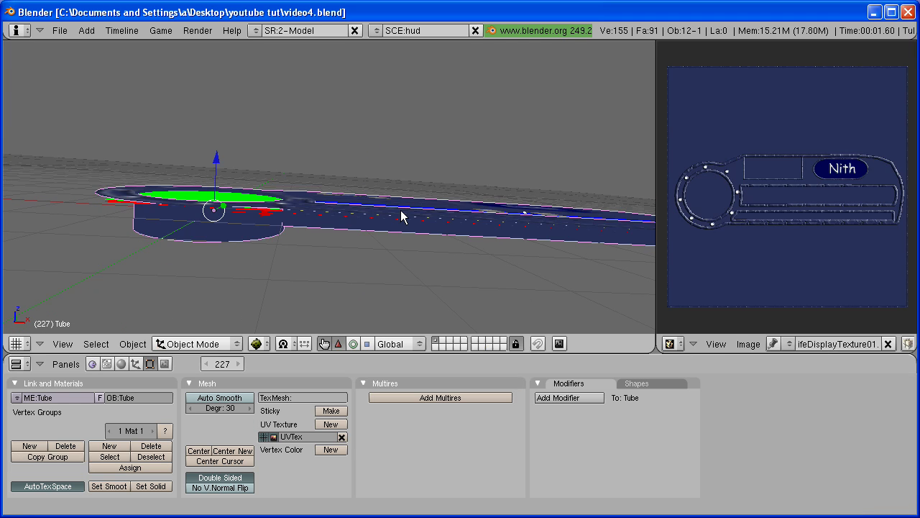
pyautogui.press('KP_7')
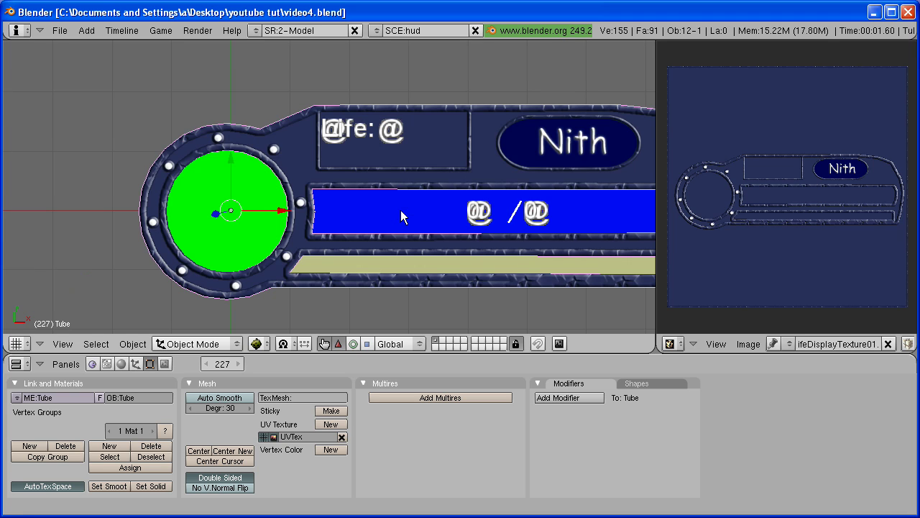
pyautogui.scroll(-2, 395, 218)
pyautogui.rightClick(353, 222)
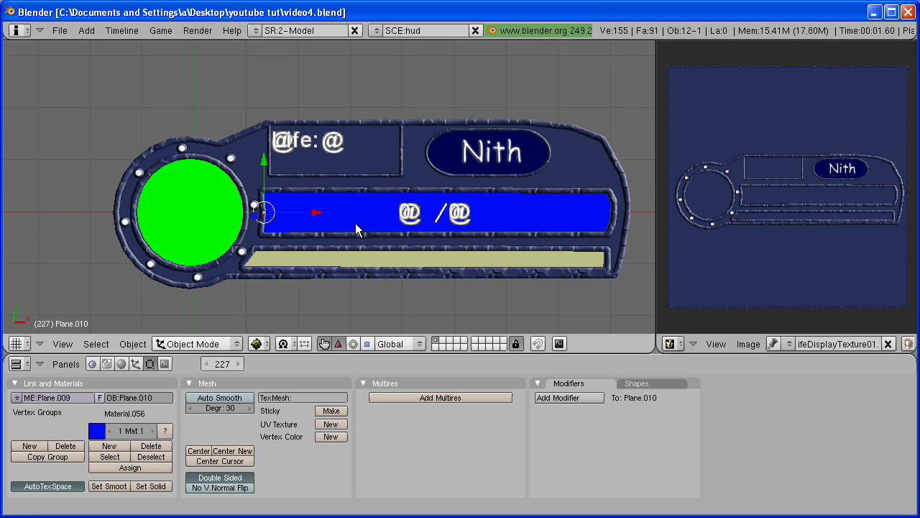
pyautogui.press('g')
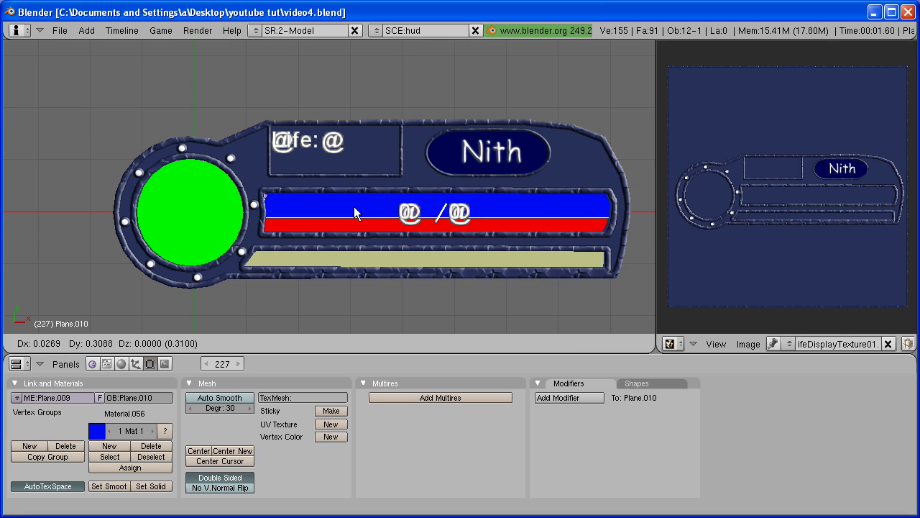
pyautogui.rightClick(357, 194)
# In Photoshop, create a new 512×512 transparent document and pick the Rectangular Marquee tool
pyautogui.hotkey('alt', 'Tab')
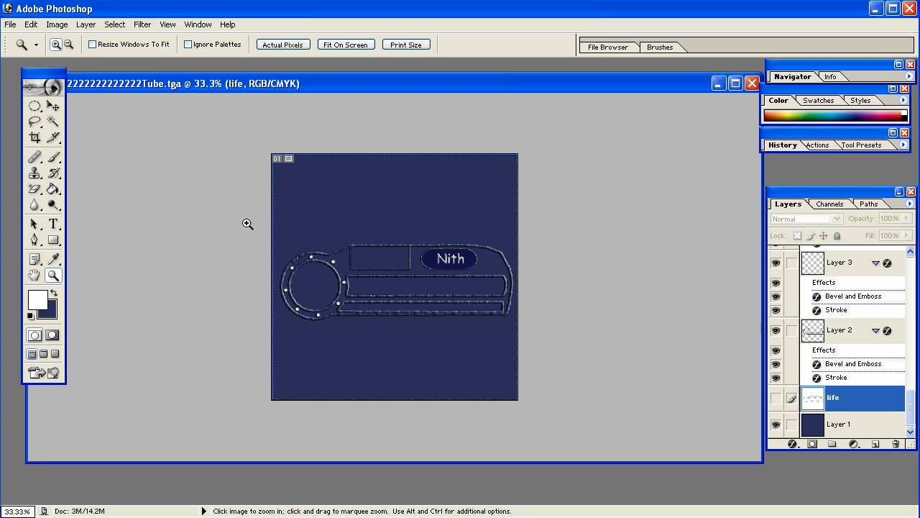
pyautogui.click(14, 25)
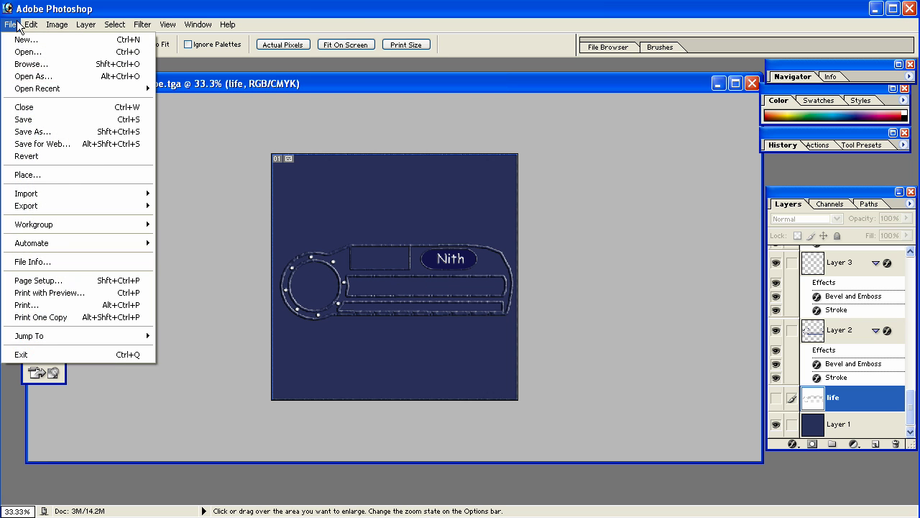
pyautogui.click(8, 42)
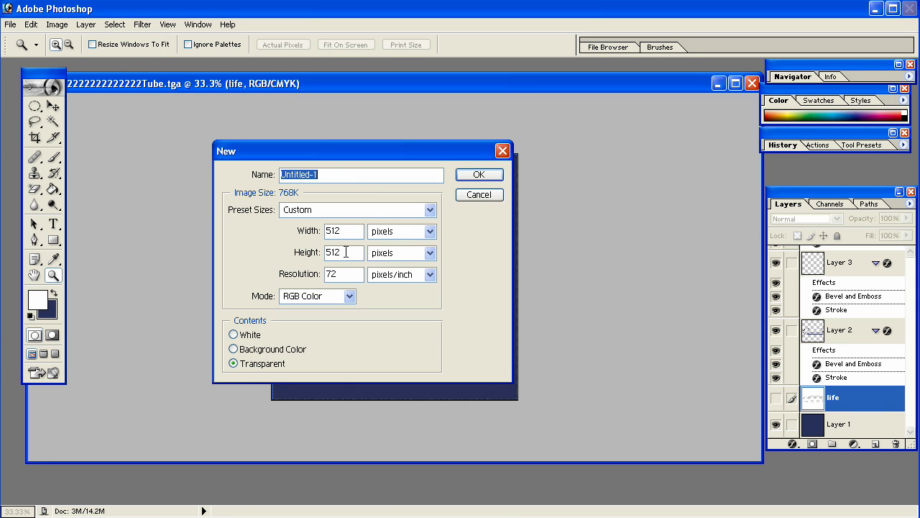
pyautogui.click(471, 174)
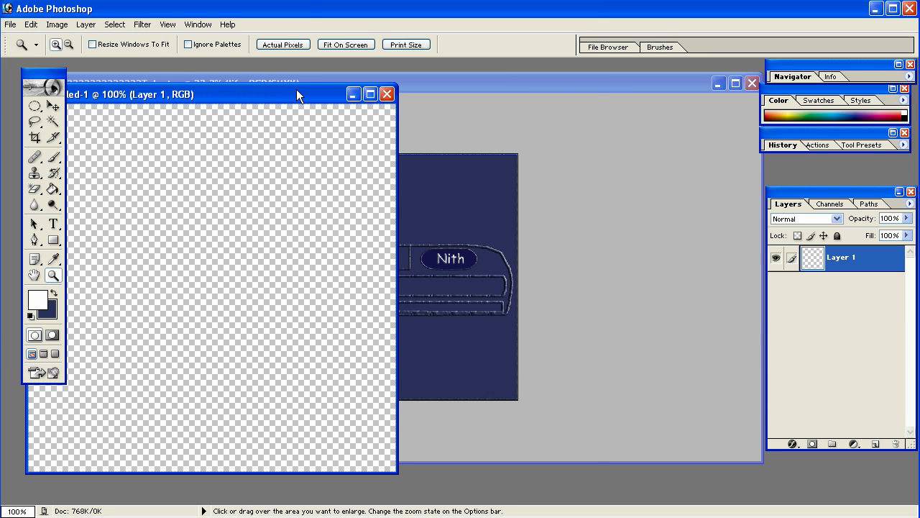
pyautogui.moveTo(297, 89); pyautogui.dragTo(491, 74)
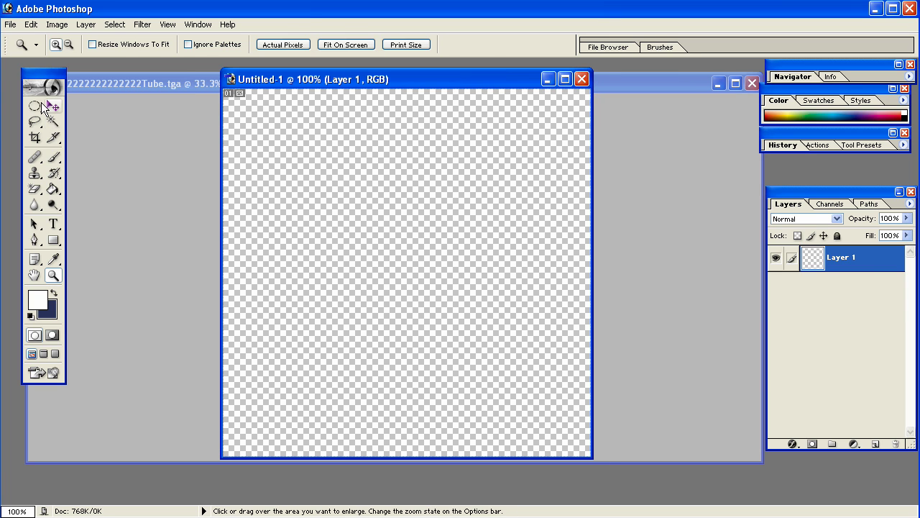
pyautogui.click(41, 108)
pyautogui.click(108, 105)
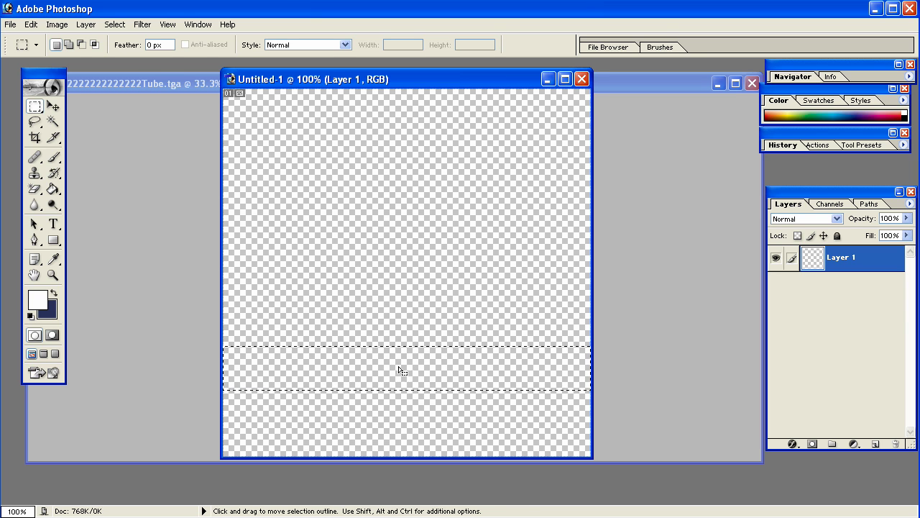
# Set a gradient with a darker blue middle stop and fill the strip top to bottom
pyautogui.click(55, 242)
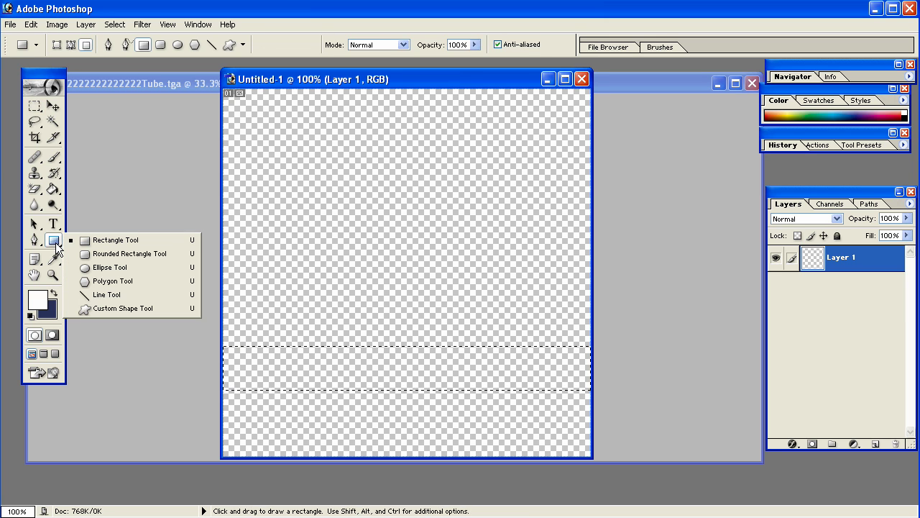
pyautogui.click(55, 189)
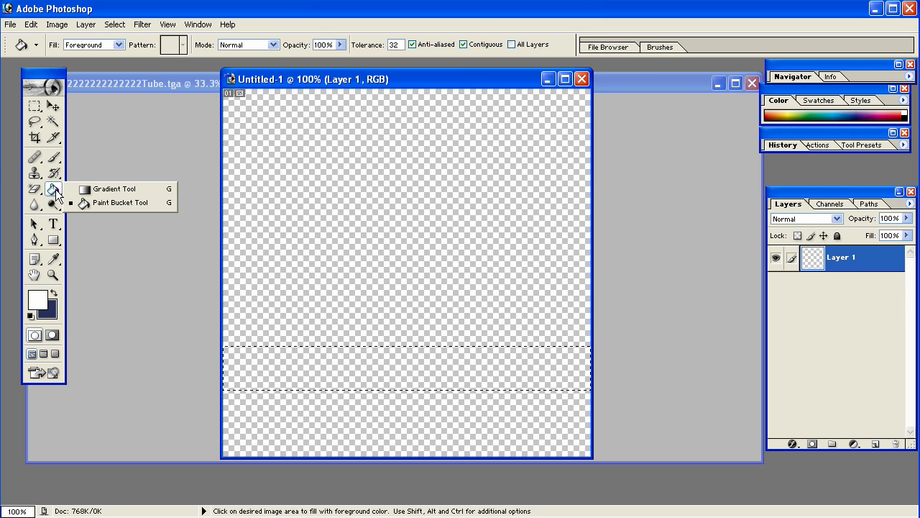
pyautogui.click(92, 189)
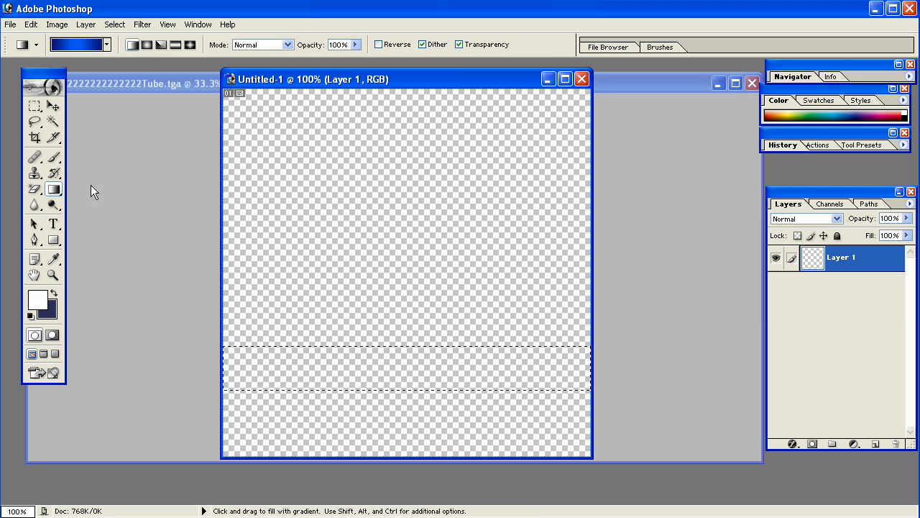
pyautogui.click(76, 40)
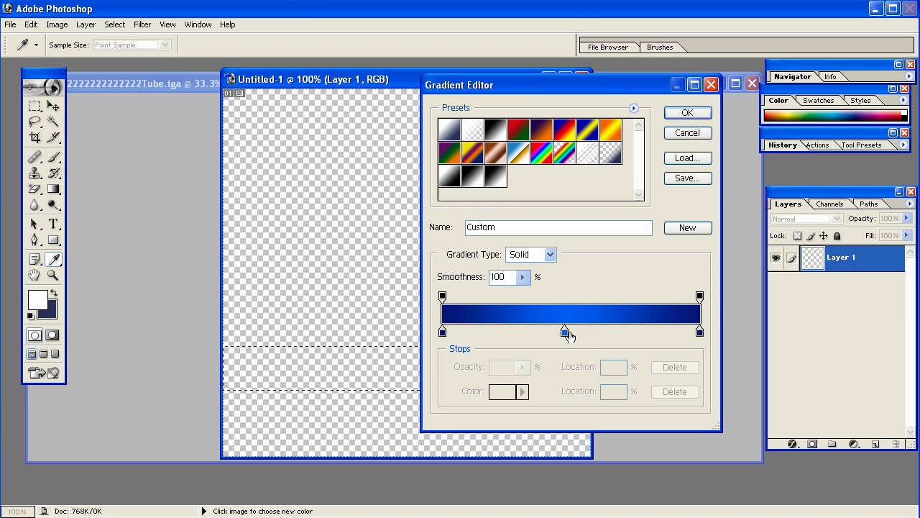
pyautogui.click(565, 332)
pyautogui.click(503, 391)
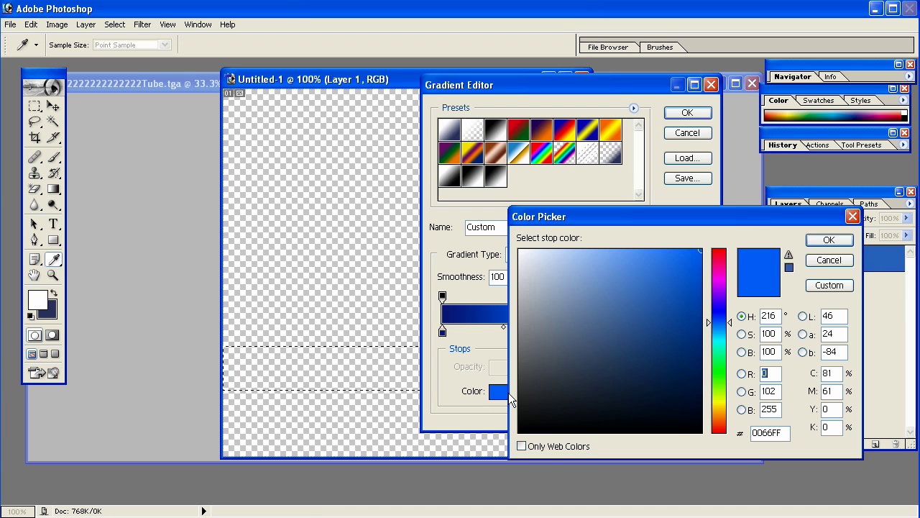
pyautogui.click(691, 276)
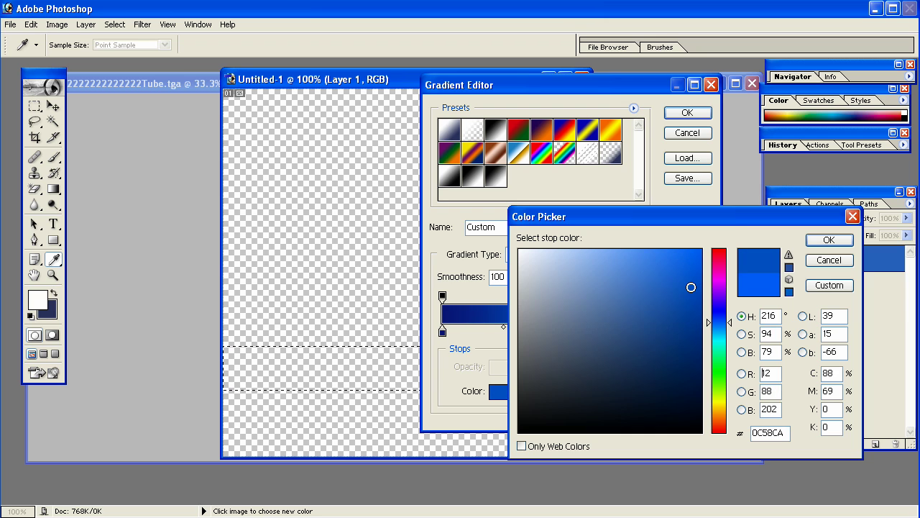
pyautogui.click(813, 240)
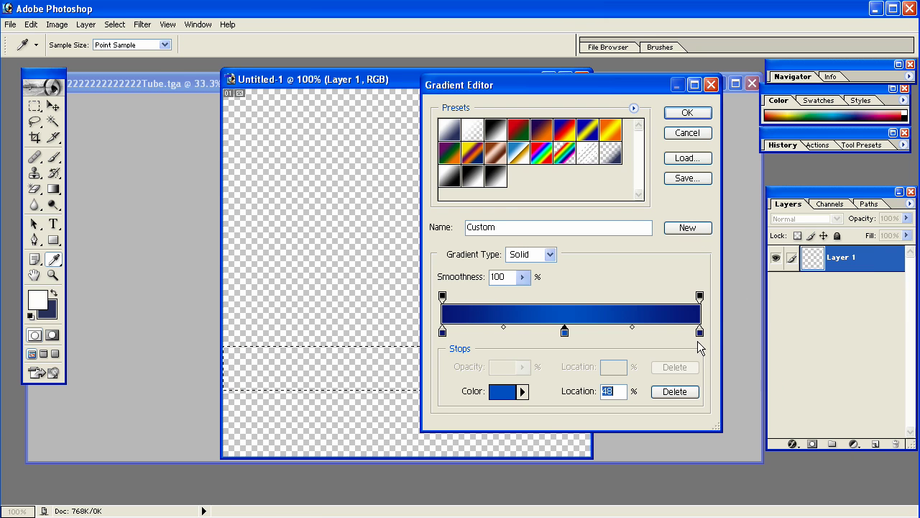
pyautogui.click(687, 114)
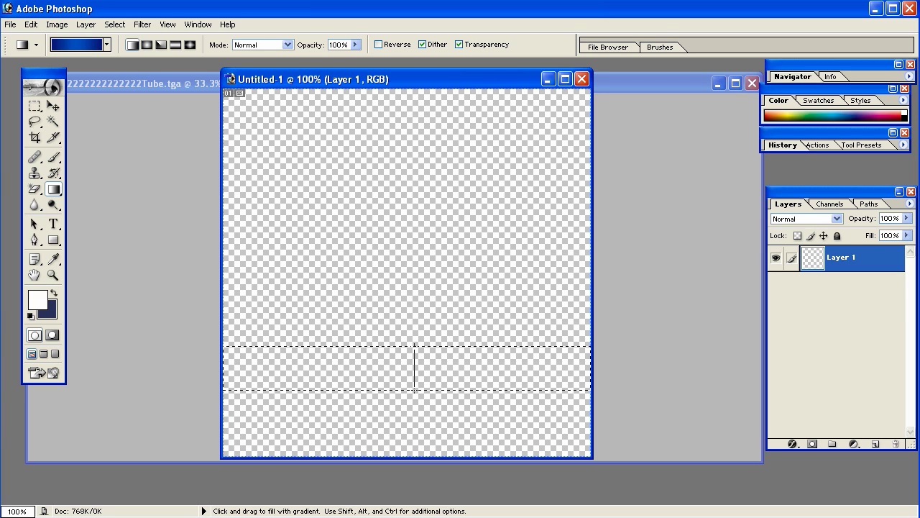
pyautogui.moveTo(415, 391); pyautogui.dragTo(414, 390)
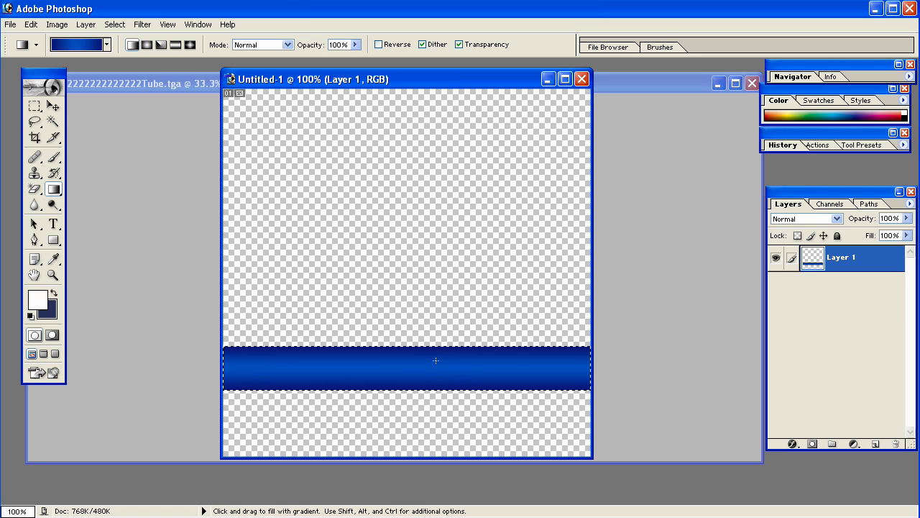
# Deselect the blue bar and save it as a PNG copy replacing ManaBlue01 on the Desktop
pyautogui.click(37, 108)
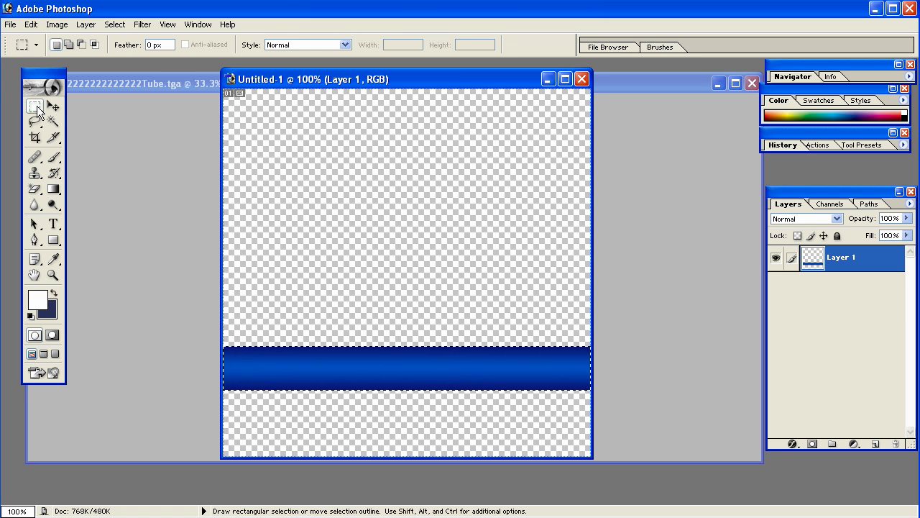
pyautogui.click(400, 243)
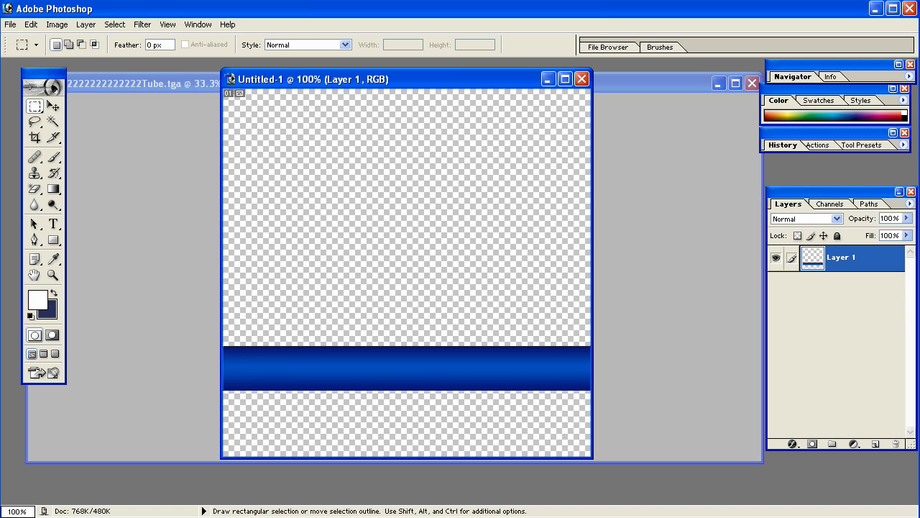
pyautogui.click(14, 29)
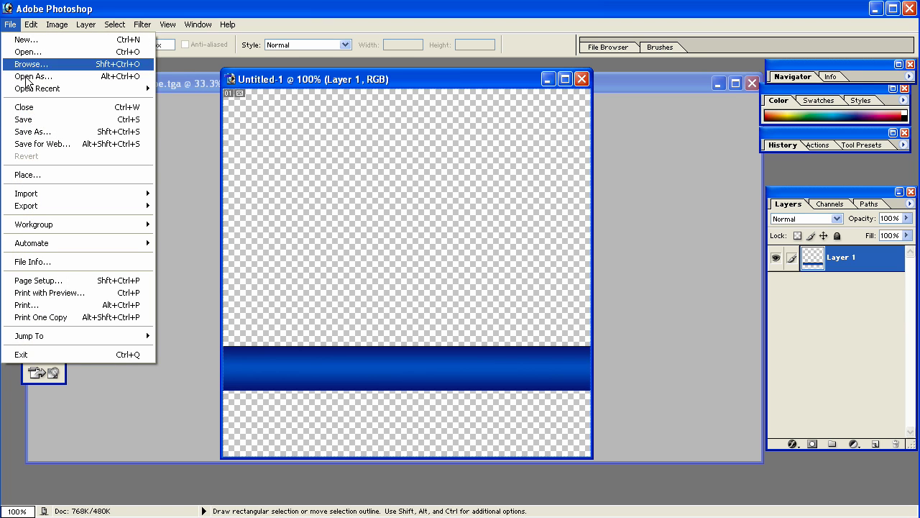
pyautogui.click(28, 131)
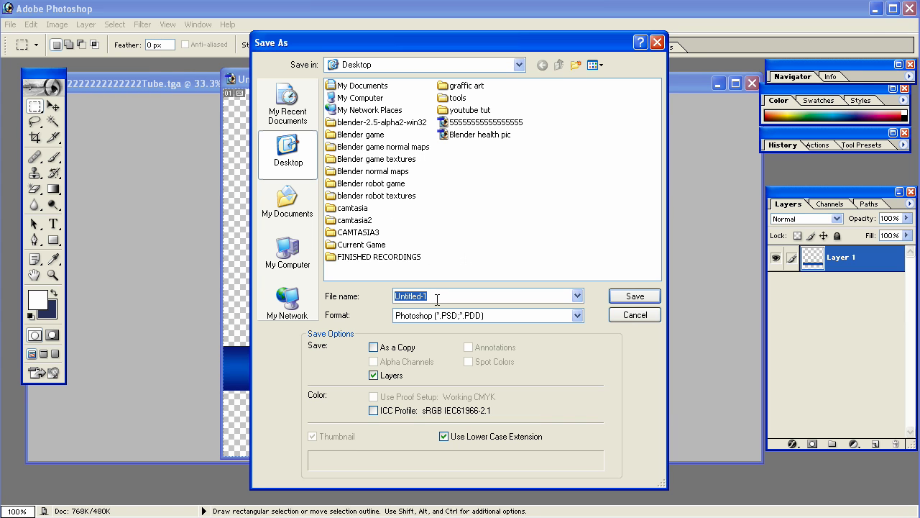
pyautogui.click(439, 314)
pyautogui.click(425, 435)
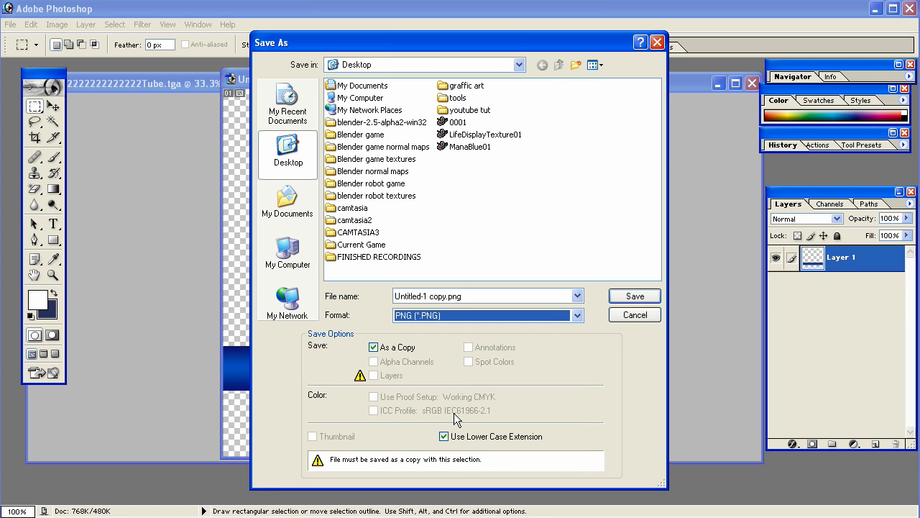
pyautogui.click(470, 146)
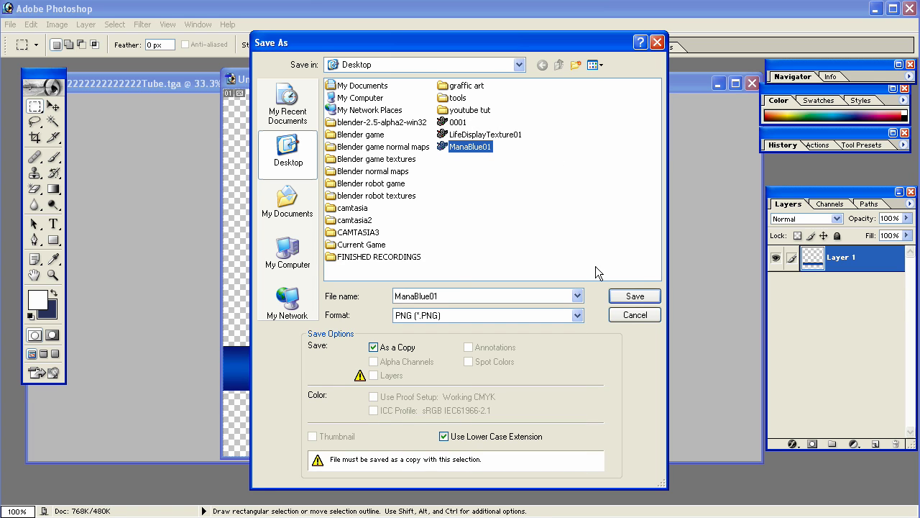
pyautogui.click(635, 295)
pyautogui.click(410, 212)
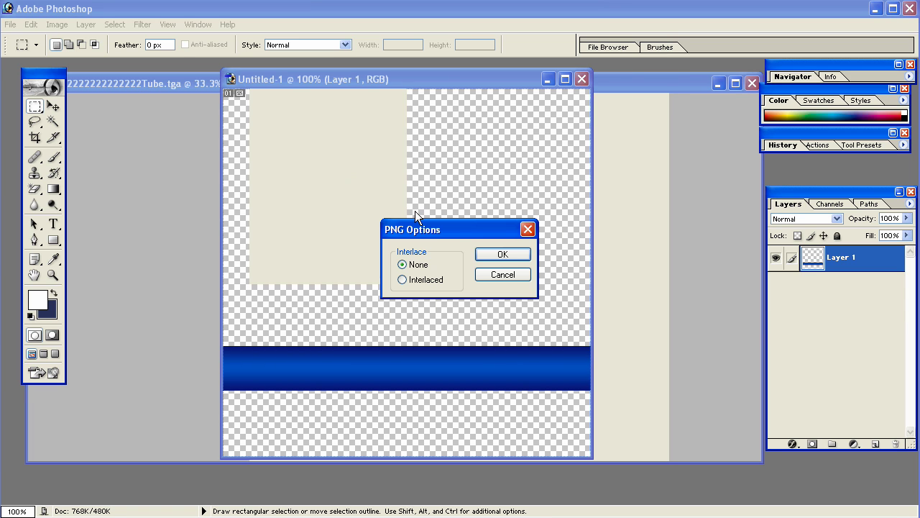
pyautogui.click(503, 254)
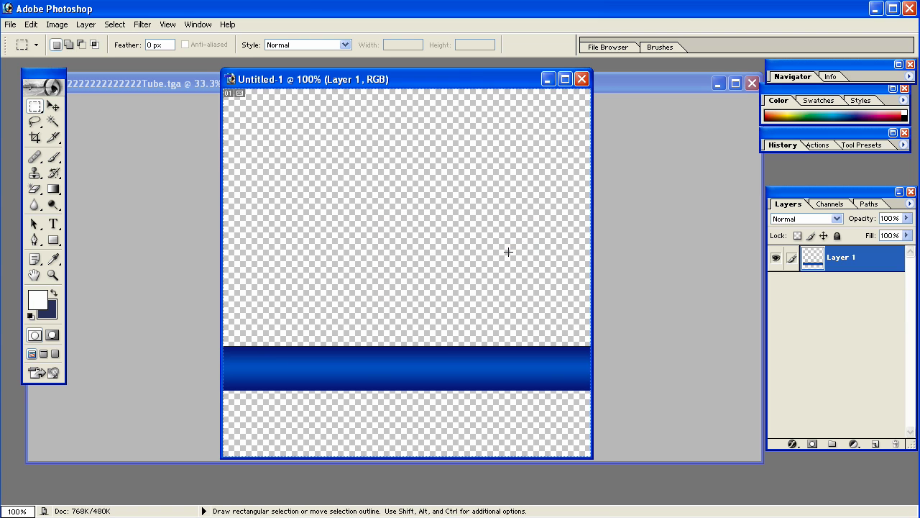
# In Blender, unwrap the bar's face and load ManaBlue01.png as its texture
pyautogui.hotkey('alt', 'Tab')
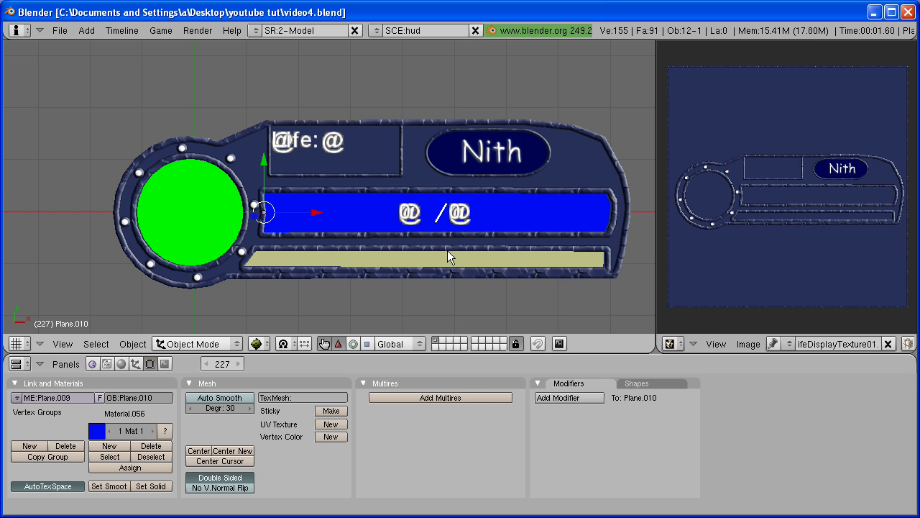
pyautogui.press('Tab')
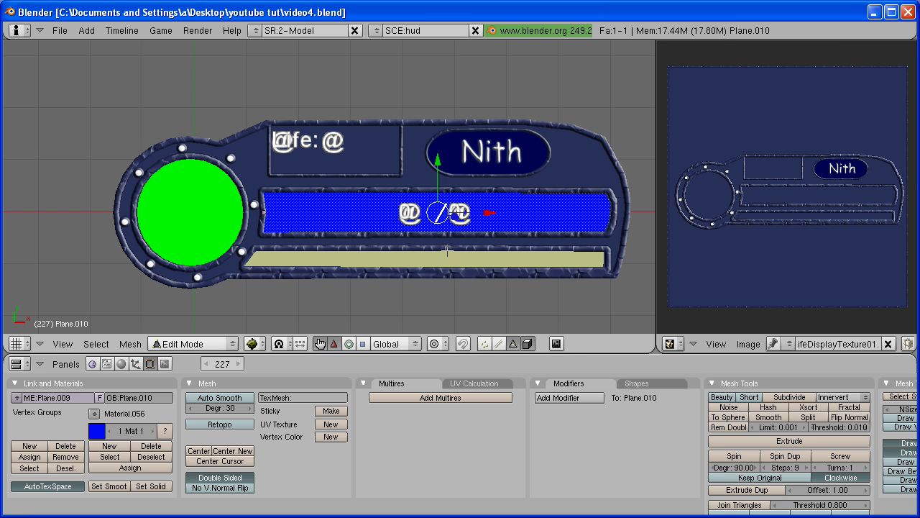
pyautogui.press('u')
pyautogui.click(427, 188)
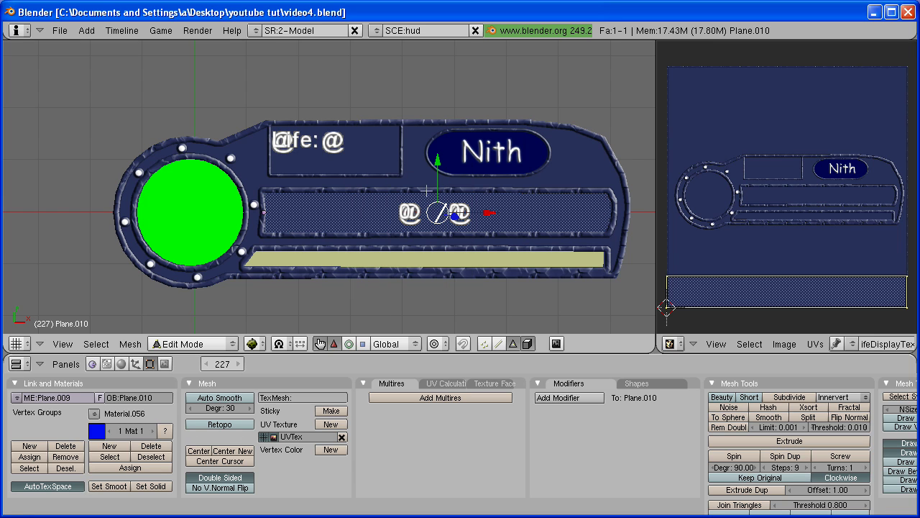
pyautogui.click(787, 343)
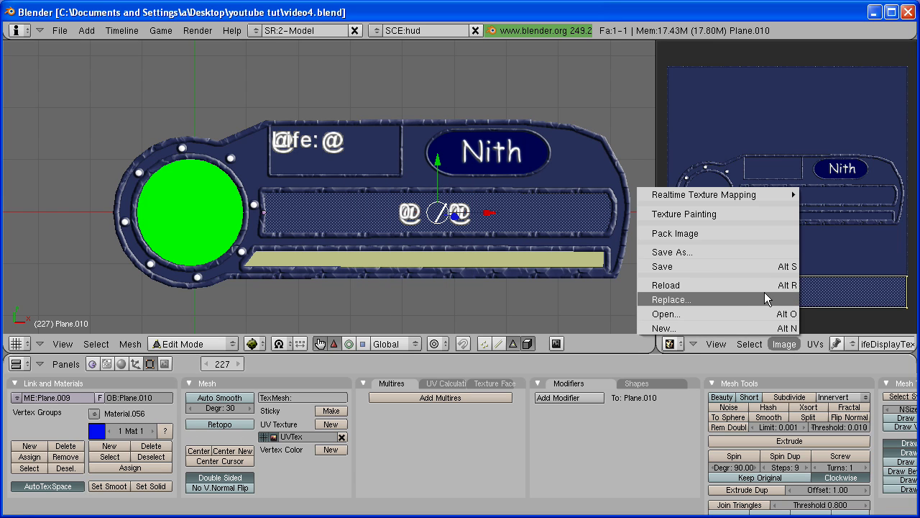
pyautogui.click(748, 313)
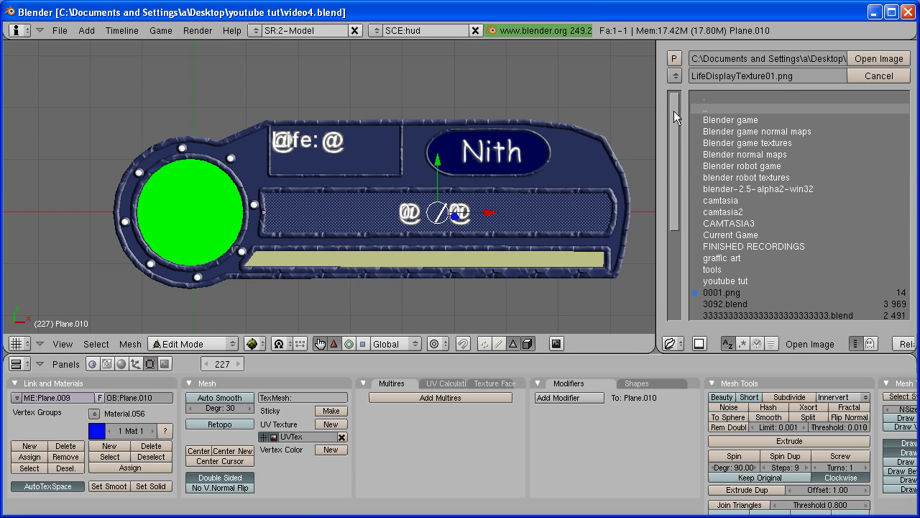
pyautogui.moveTo(673, 111); pyautogui.dragTo(672, 215)
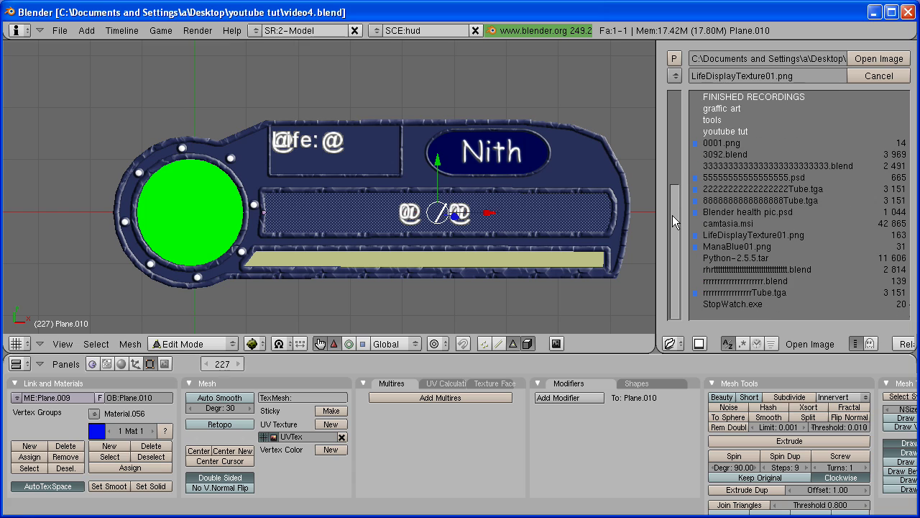
pyautogui.doubleClick(721, 245)
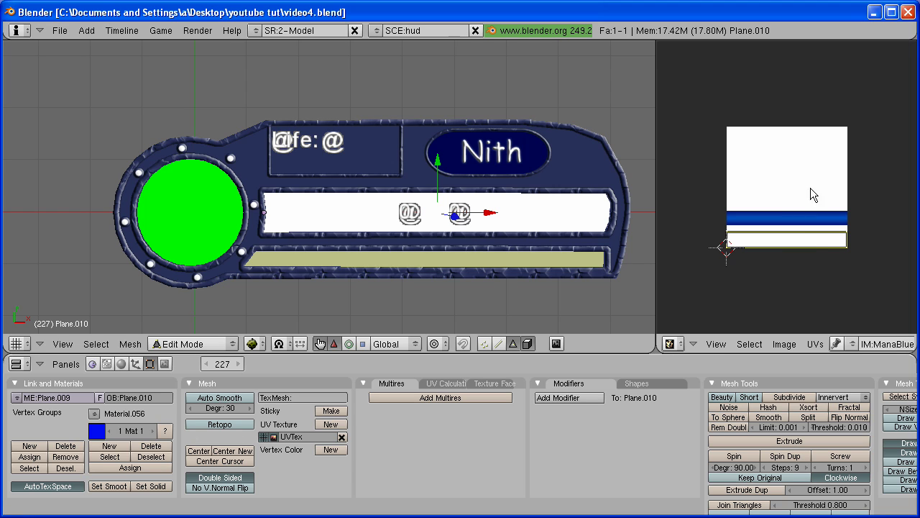
# Move and vertically scale the bar's UVs to sit centred on the blue strip
pyautogui.press('g')
pyautogui.click(796, 219)
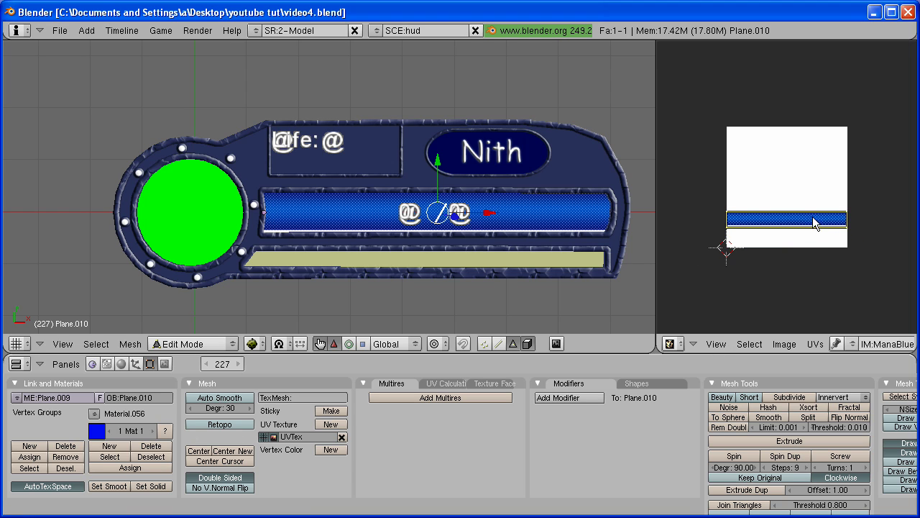
pyautogui.scroll(2, 812, 216)
pyautogui.press('s')
pyautogui.press('y')
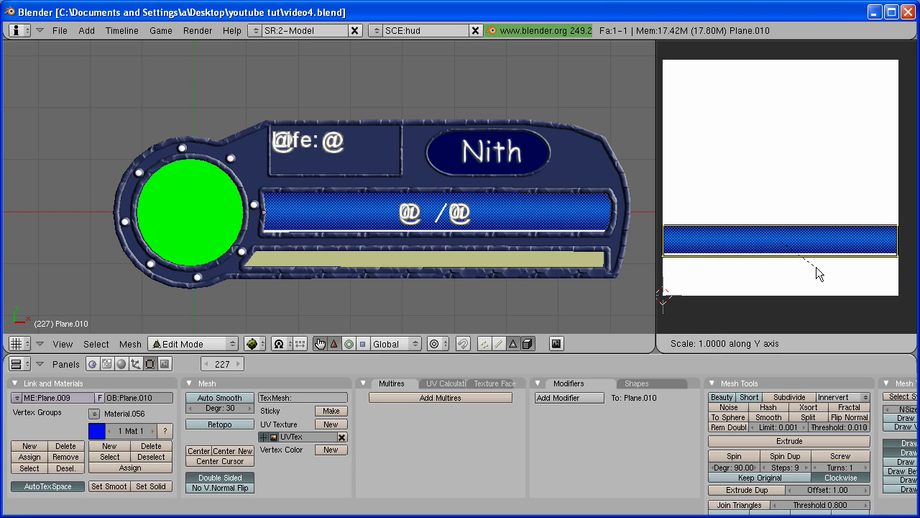
pyautogui.click(809, 260)
pyautogui.press('g')
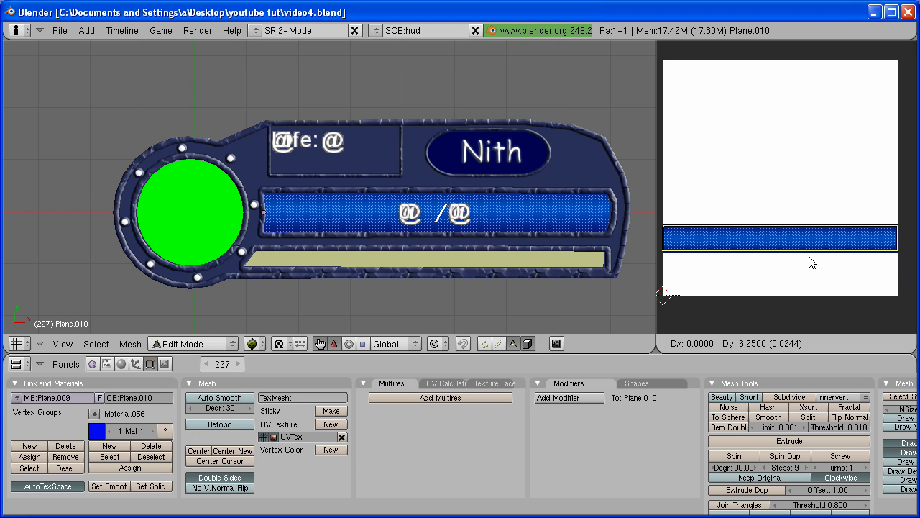
pyautogui.click(808, 257)
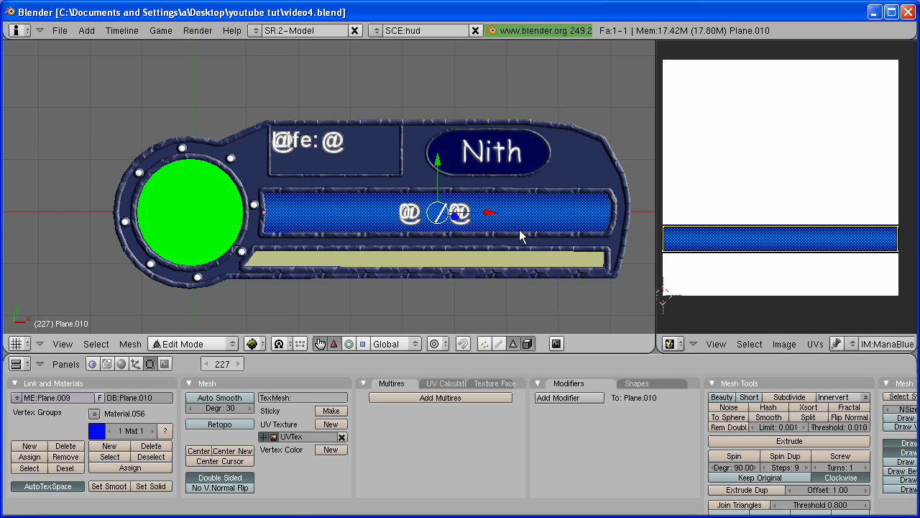
# Return to Object Mode and check the textured blue bar, leaving it in place
pyautogui.press('Tab')
pyautogui.scroll(-2, 503, 212)
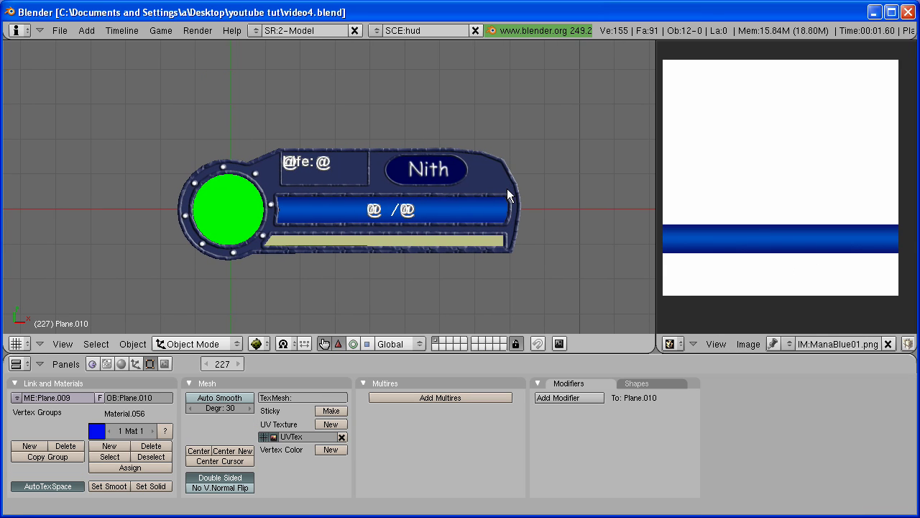
pyautogui.scroll(2, 507, 189)
pyautogui.rightClick(451, 219)
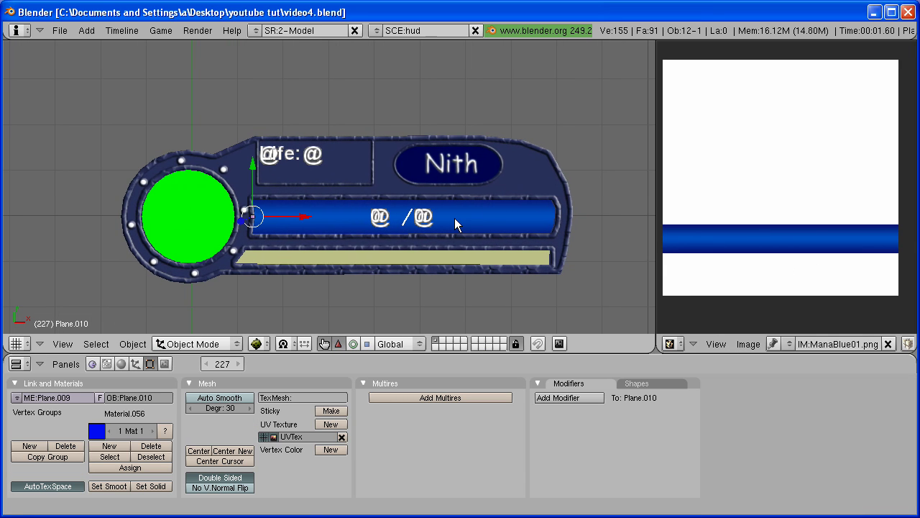
pyautogui.press('g')
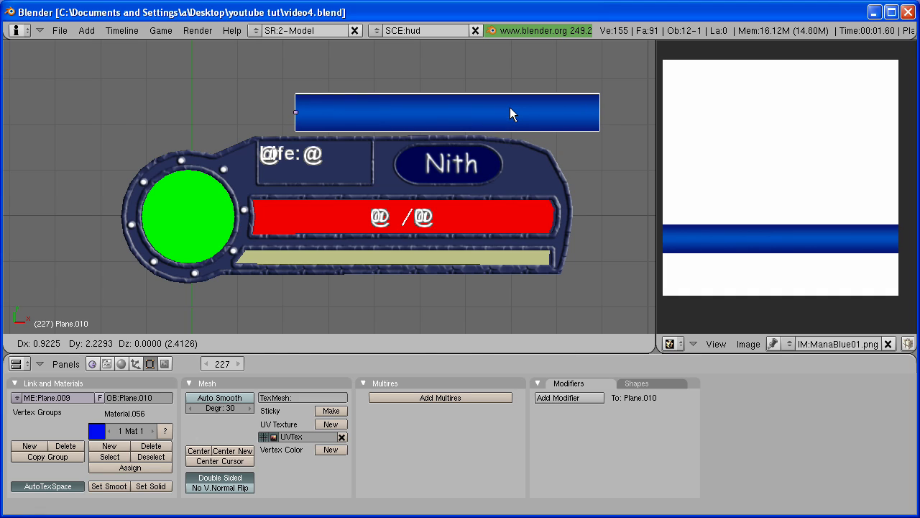
pyautogui.press('Escape')
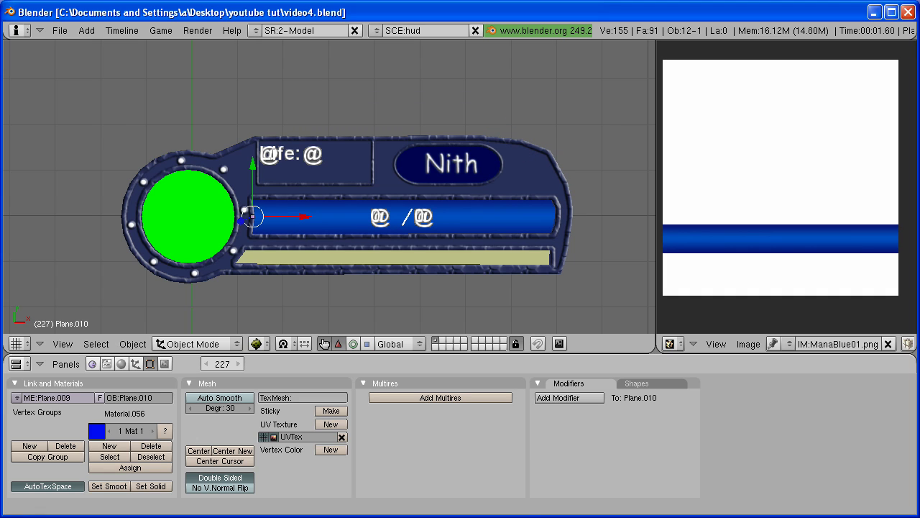
pyautogui.hotkey('alt', 'Tab')
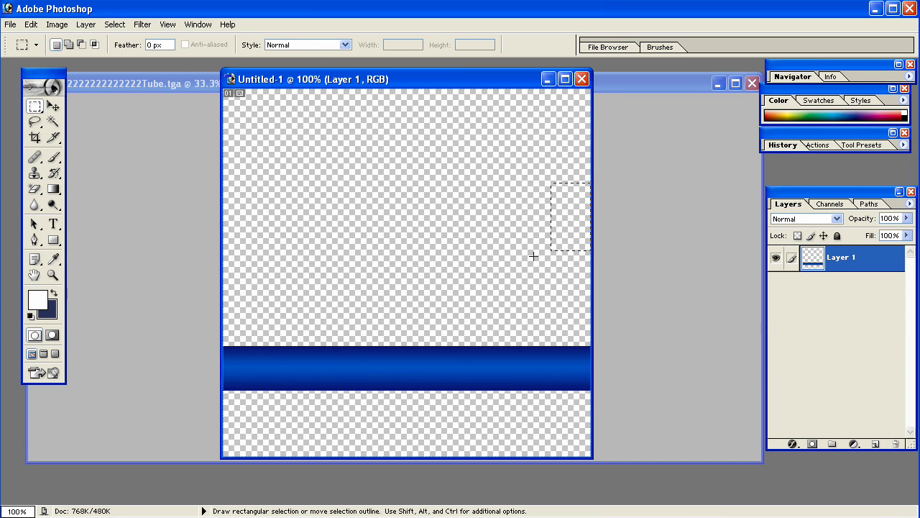
# Select a full-width band above the blue bar and set the gradient's middle stop to bright red
pyautogui.moveTo(533, 256); pyautogui.dragTo(220, 231)
pyautogui.click(53, 191)
pyautogui.click(75, 44)
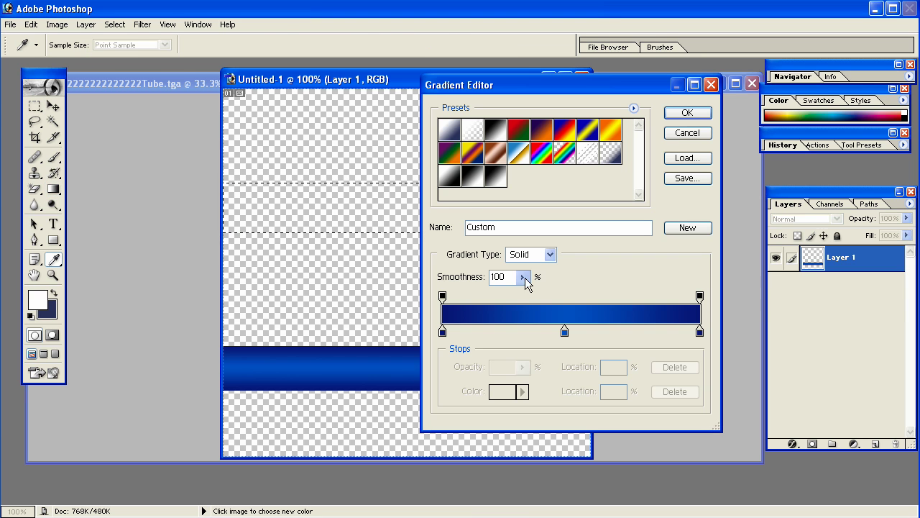
pyautogui.click(566, 332)
pyautogui.click(501, 391)
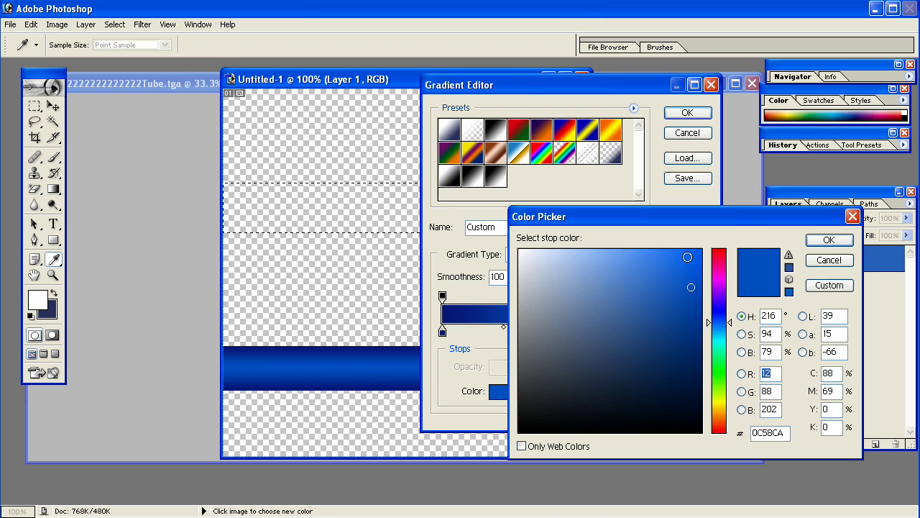
pyautogui.moveTo(719, 323)
pyautogui.mouseDown()
pyautogui.moveTo(719, 253)
pyautogui.moveTo(688, 274)
pyautogui.moveTo(657, 256)
pyautogui.mouseUp()
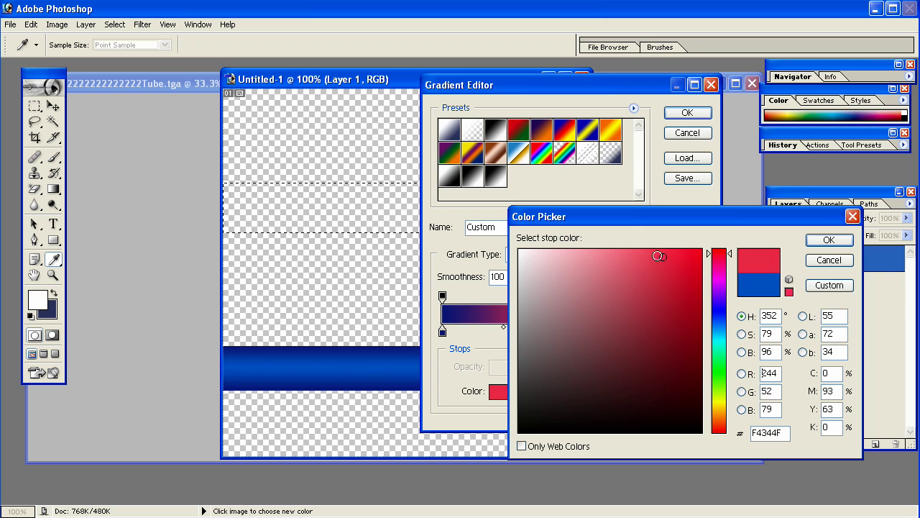
pyautogui.press('Return')
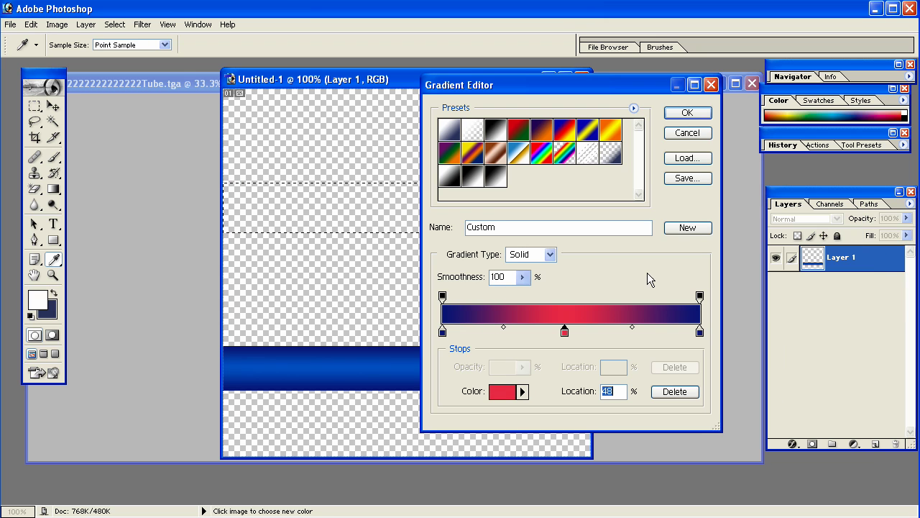
# Set the gradient's right end stop to dark red 890A10
pyautogui.click(699, 330)
pyautogui.click(501, 392)
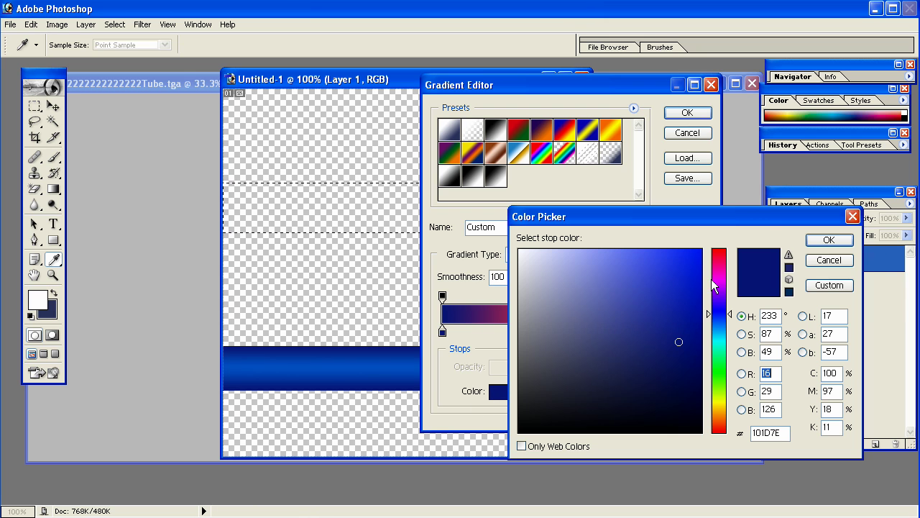
pyautogui.moveTo(712, 280); pyautogui.dragTo(718, 251)
pyautogui.click(688, 334)
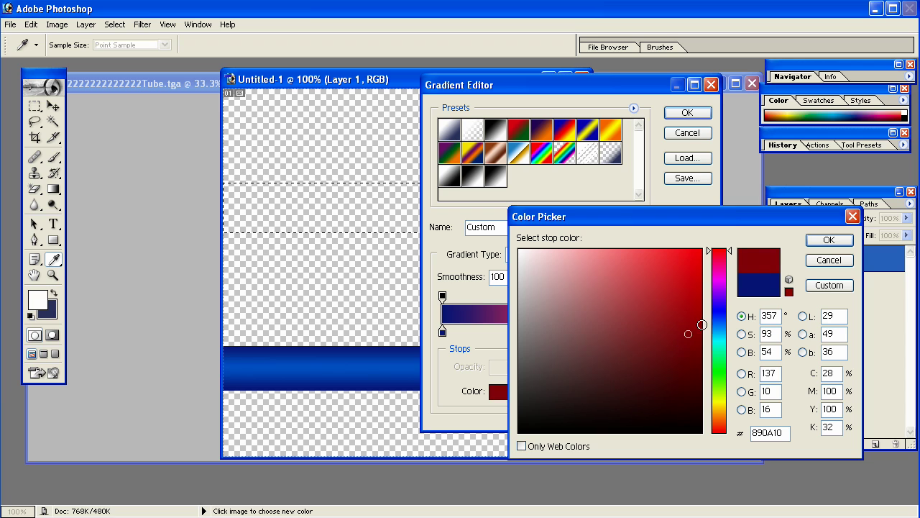
pyautogui.doubleClick(768, 435)
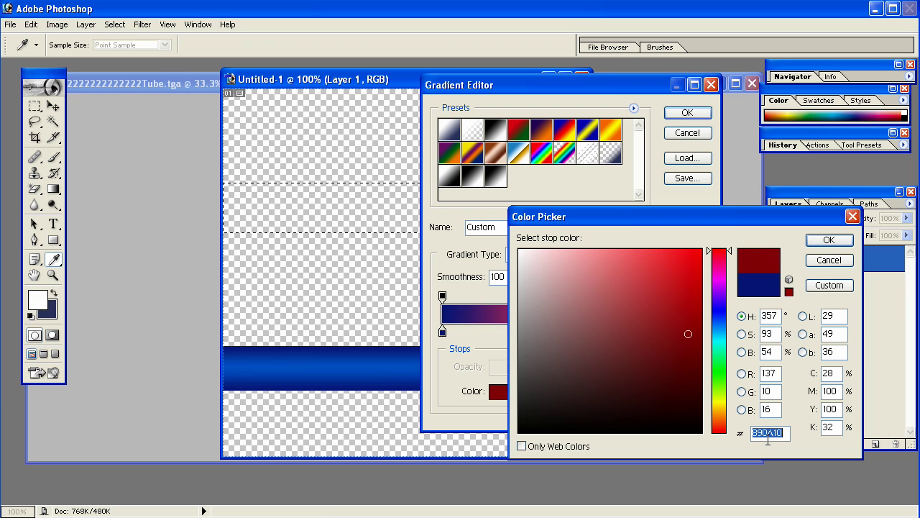
pyautogui.click(829, 239)
# Set the left end stop to dark red 7A0010 and apply the red gradient
pyautogui.click(443, 330)
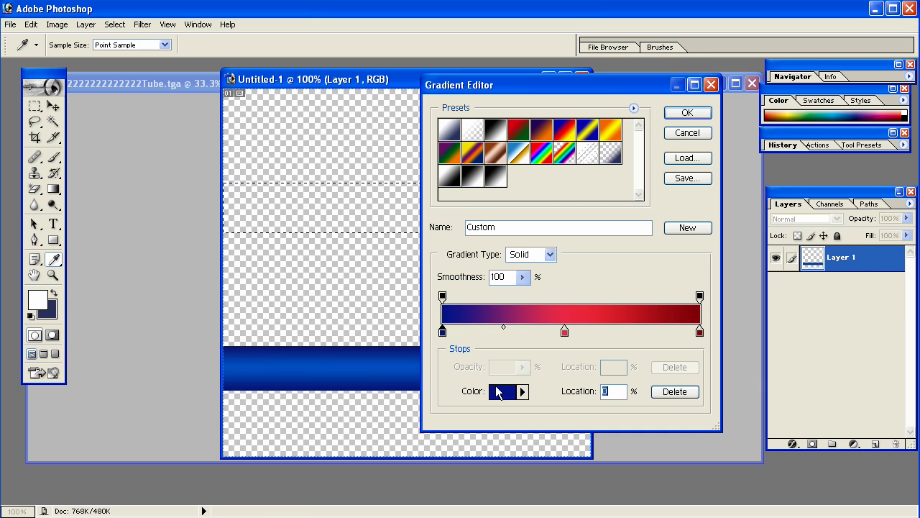
pyautogui.click(498, 391)
pyautogui.doubleClick(767, 433)
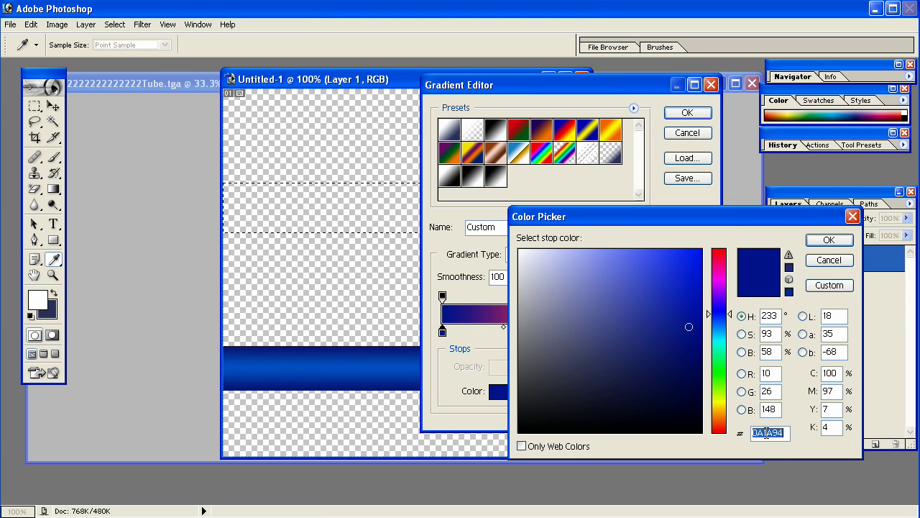
pyautogui.write('7A0010')
pyautogui.click(829, 239)
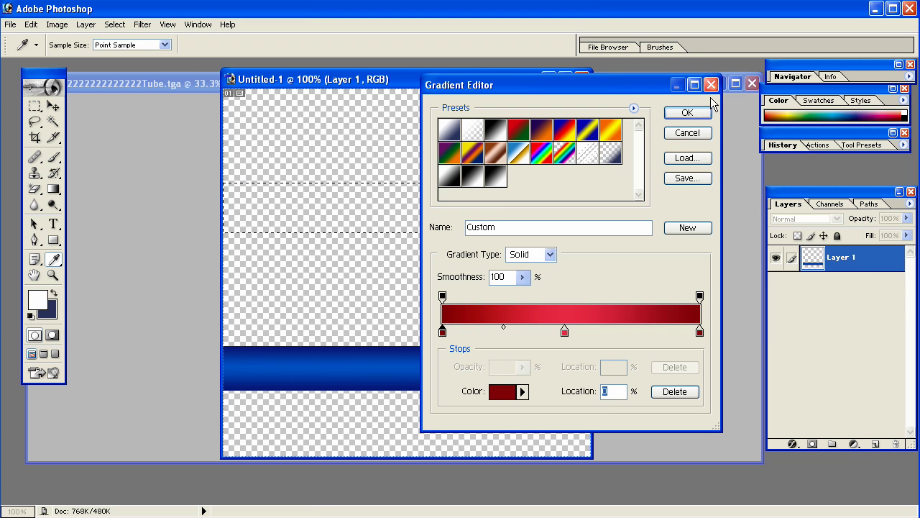
pyautogui.click(688, 111)
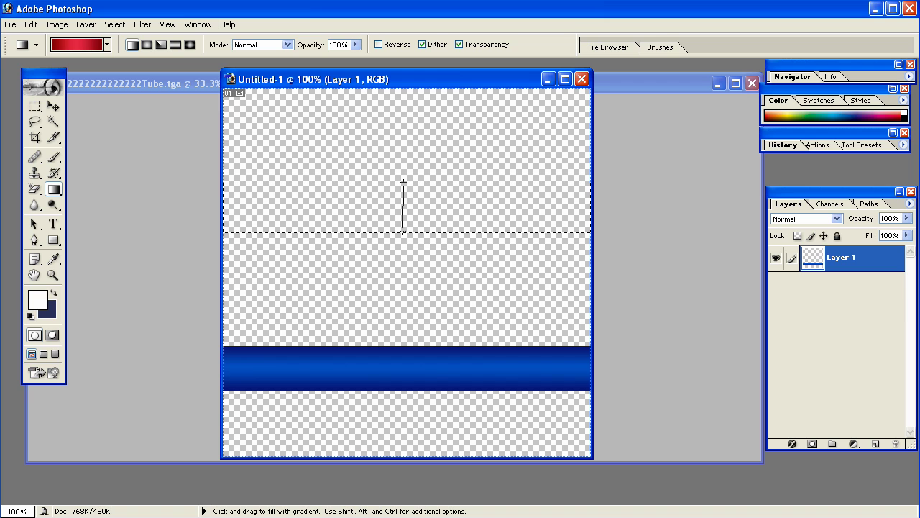
# Fill the band with the red gradient and save as a PNG copy over ManaBlue01
pyautogui.moveTo(404, 183); pyautogui.dragTo(403, 233)
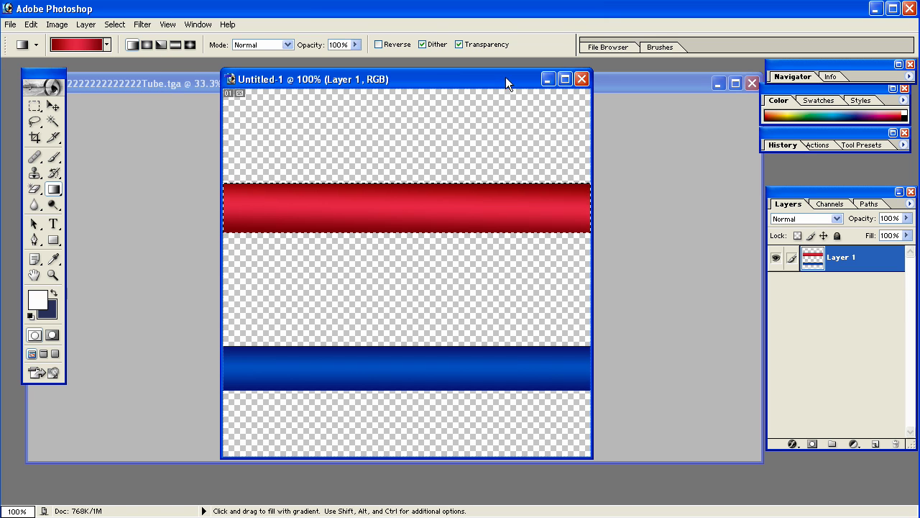
pyautogui.click(10, 24)
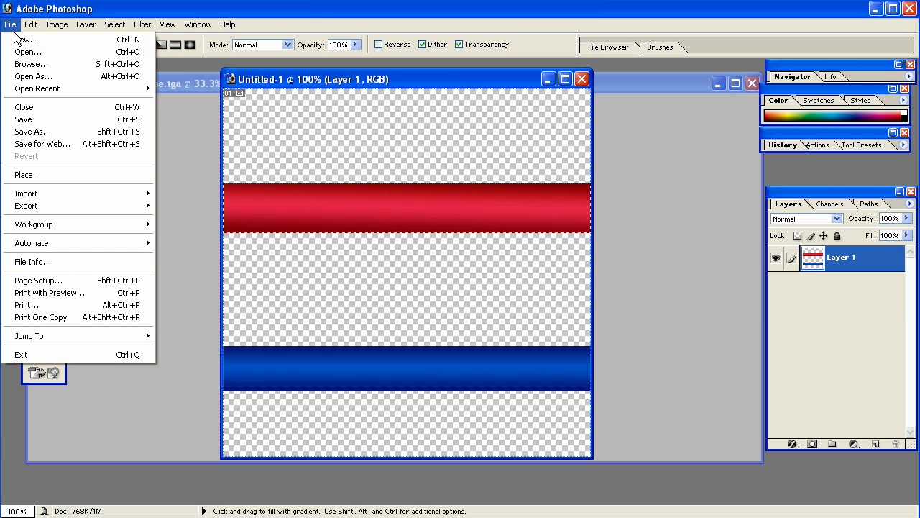
pyautogui.click(44, 121)
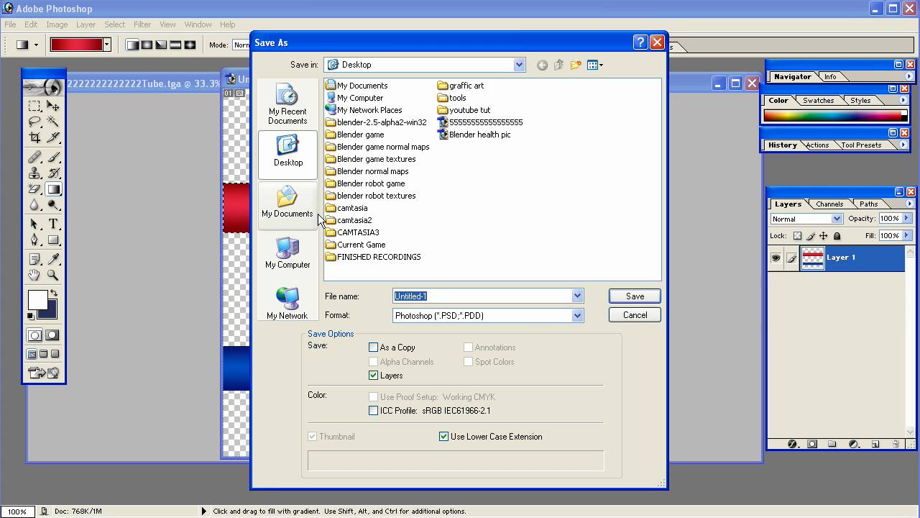
pyautogui.click(505, 318)
pyautogui.click(431, 431)
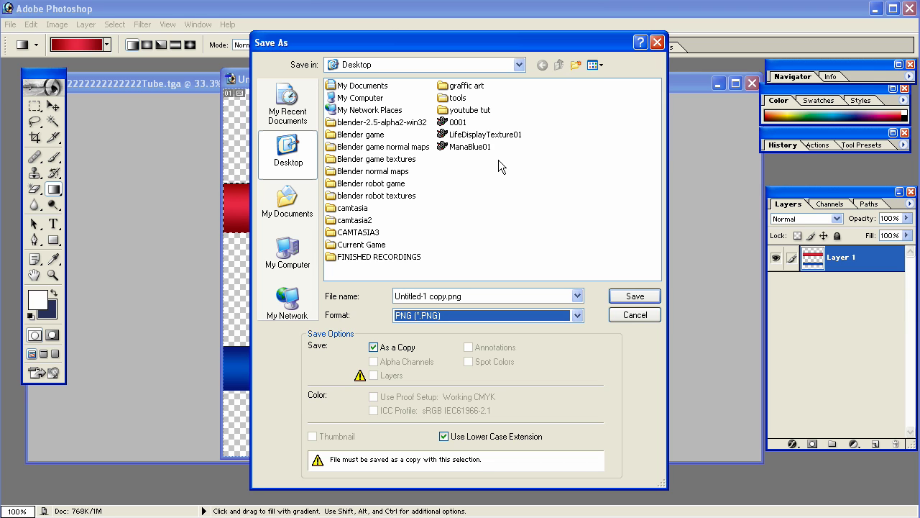
pyautogui.click(469, 147)
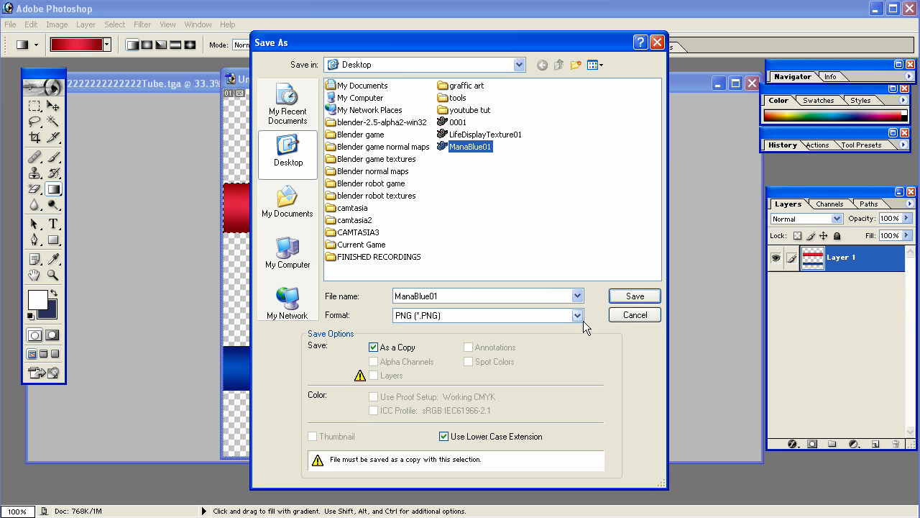
pyautogui.click(630, 296)
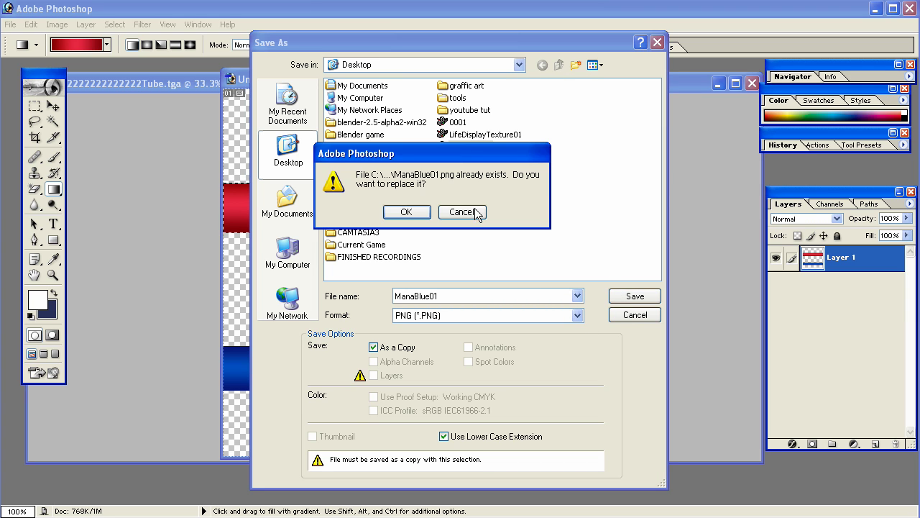
pyautogui.click(400, 212)
pyautogui.click(502, 253)
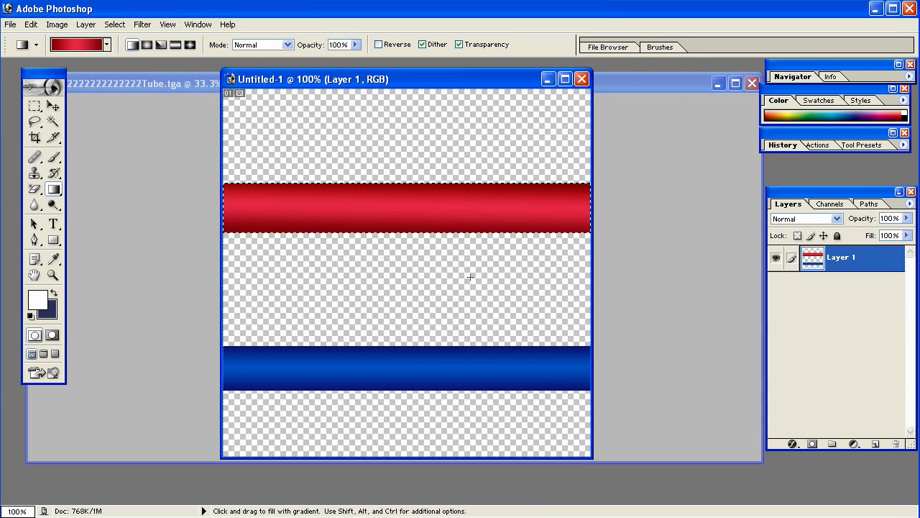
# Back in the Blender HUD scene, select the red life bar plane
pyautogui.hotkey('alt', 'Tab')
pyautogui.rightClick(432, 213)
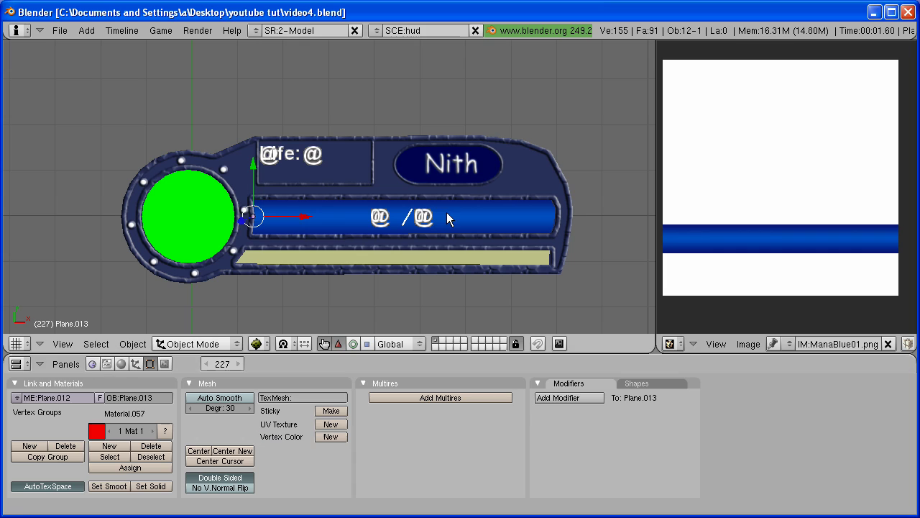
pyautogui.press('g')
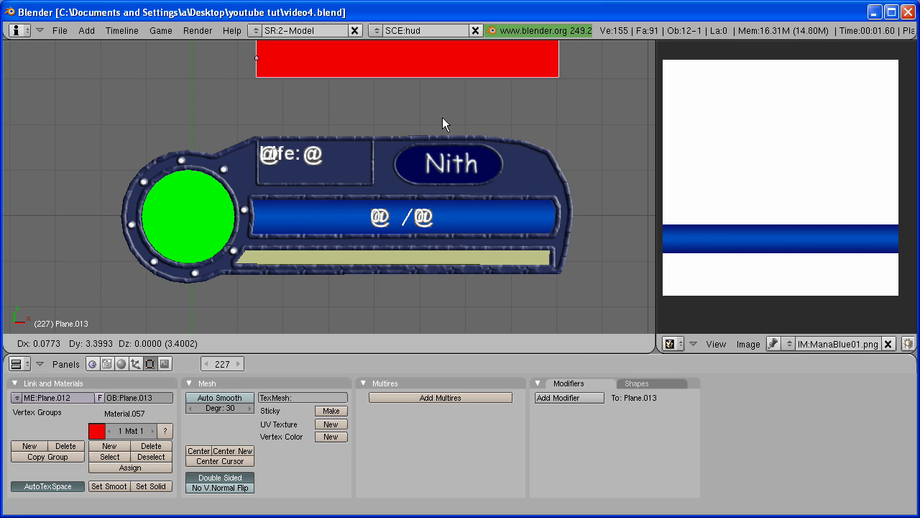
pyautogui.press('Escape')
# Unwrap the red bar's face in Edit Mode and reload the updated bar texture
pyautogui.press('Tab')
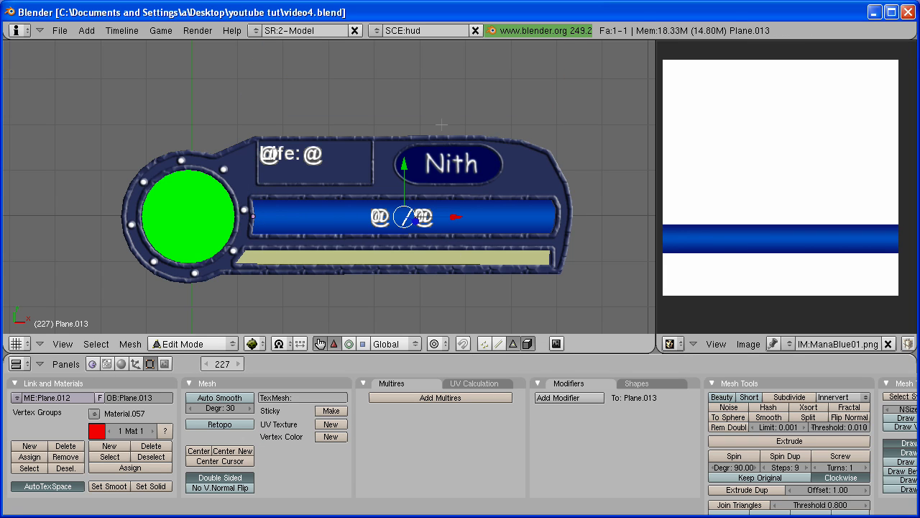
pyautogui.press('u')
pyautogui.click(445, 127)
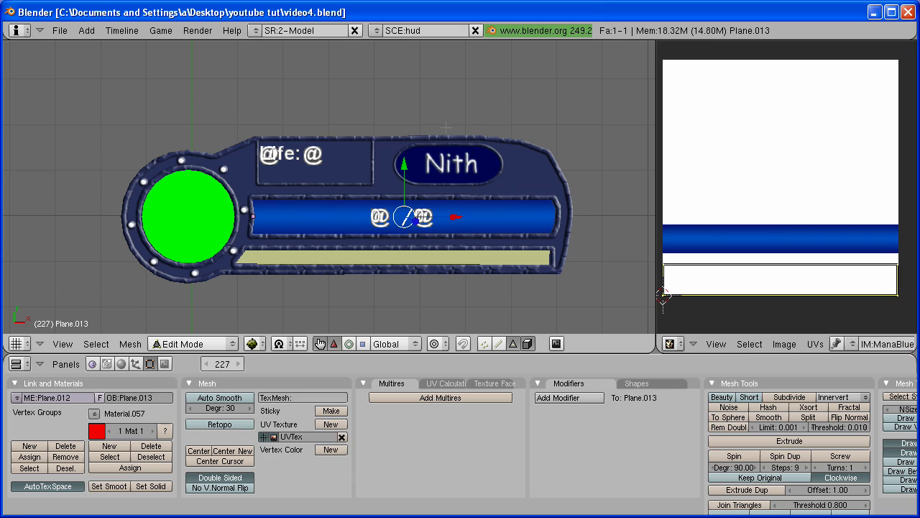
pyautogui.click(796, 345)
pyautogui.click(762, 282)
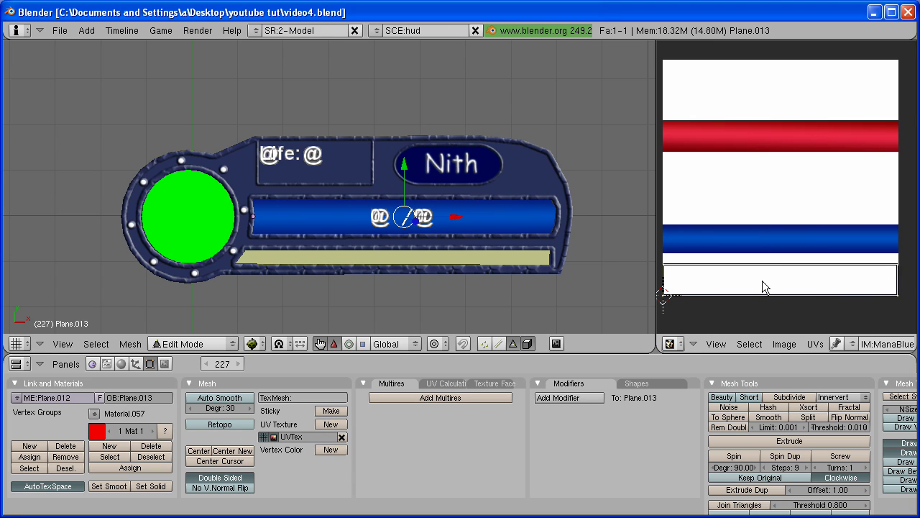
# Move the bar's UV face vertically and scale it along Y to fit the red gradient strip
pyautogui.press('g')
pyautogui.press('y')
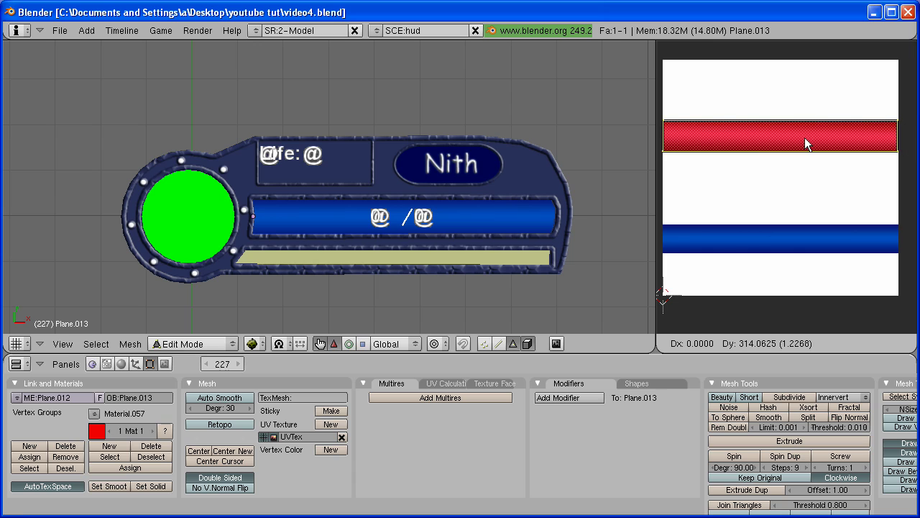
pyautogui.click(805, 137)
pyautogui.scroll(2, 811, 158)
pyautogui.scroll(-2, 811, 158)
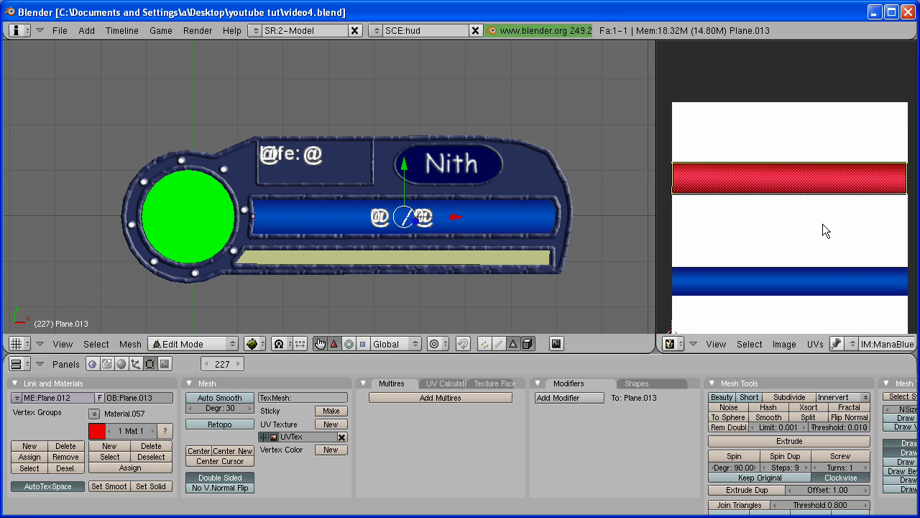
pyautogui.press('s')
pyautogui.press('y')
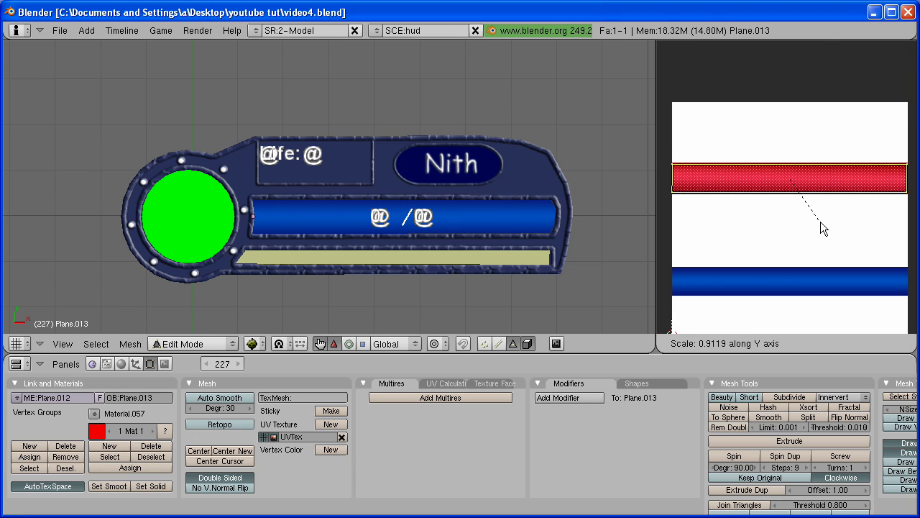
pyautogui.click(820, 222)
pyautogui.press('Tab')
# Check the red bar beneath the blue mana bar, recentre the view, and deselect everything
pyautogui.rightClick(461, 215)
pyautogui.hotkey('shift', 'd')
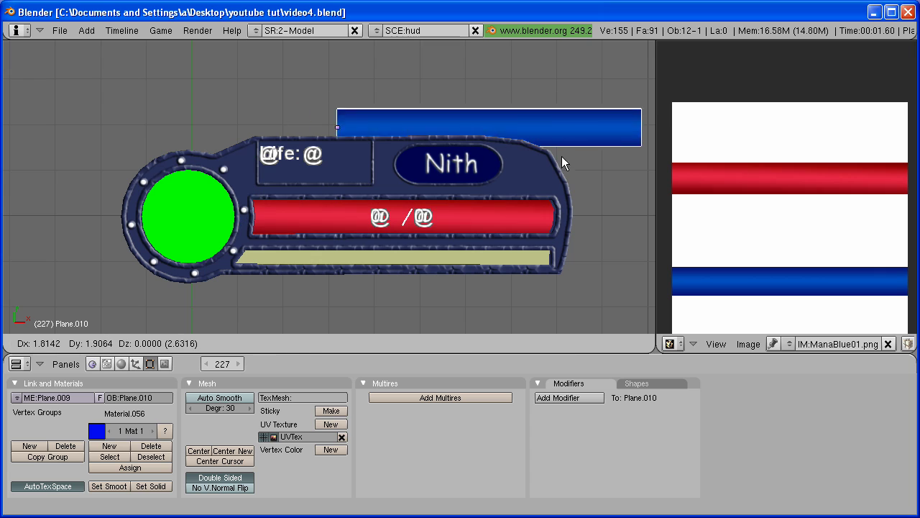
pyautogui.press('Escape')
pyautogui.scroll(-2, 465, 213)
pyautogui.moveTo(466, 212); pyautogui.dragTo(487, 193)
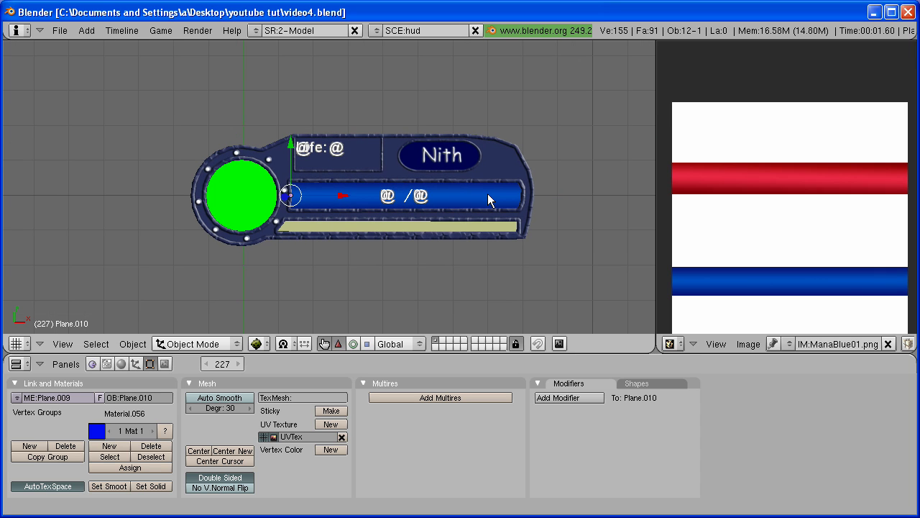
pyautogui.press('a')
# Test-run the HUD in the game engine, then select the Life label text
pyautogui.press('p')
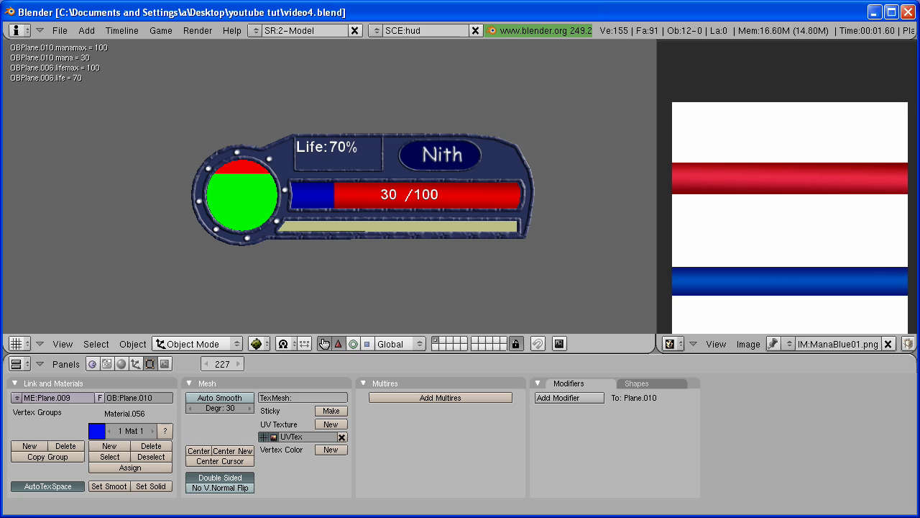
pyautogui.press('Escape')
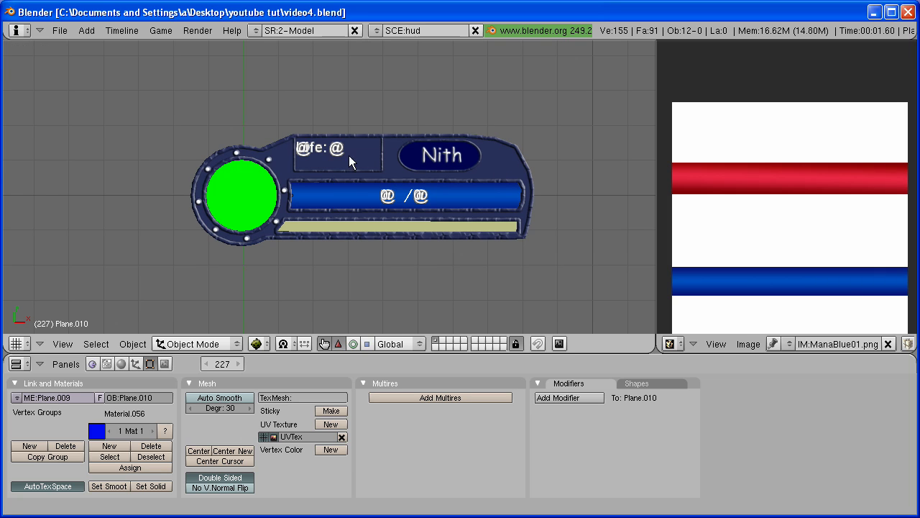
pyautogui.rightClick(346, 151)
pyautogui.press('s')
pyautogui.press('Escape')
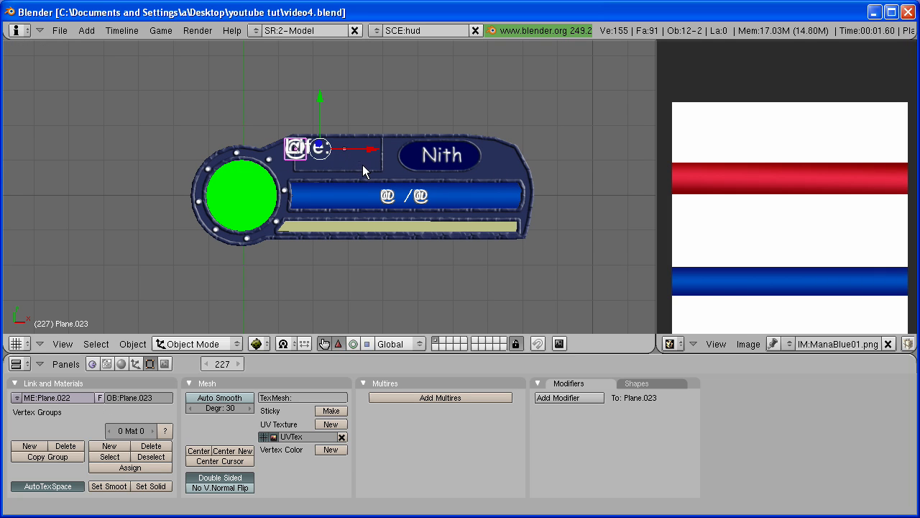
# Reposition the Life label inside its box from top view, then select the green circle
pyautogui.press('g')
pyautogui.click(366, 161)
pyautogui.moveTo(366, 160); pyautogui.dragTo(350, 137)
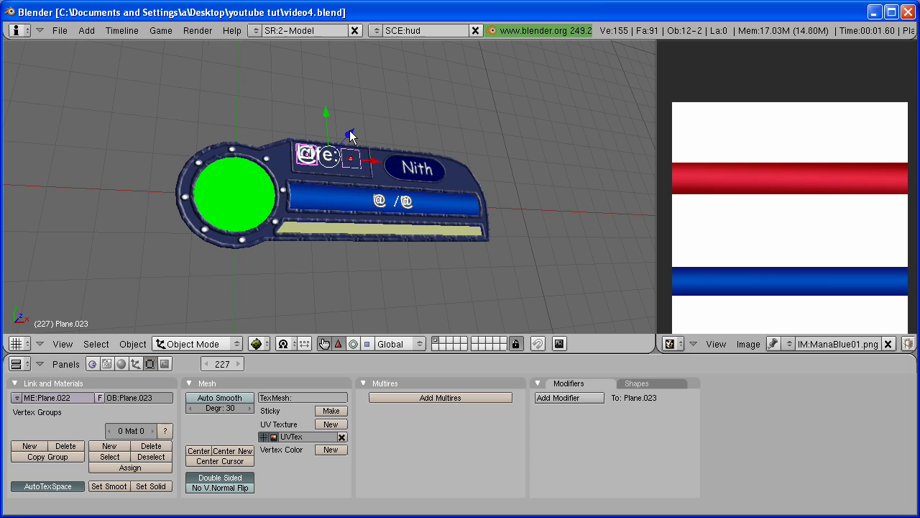
pyautogui.press('g')
pyautogui.press('Escape')
pyautogui.press('KP_7')
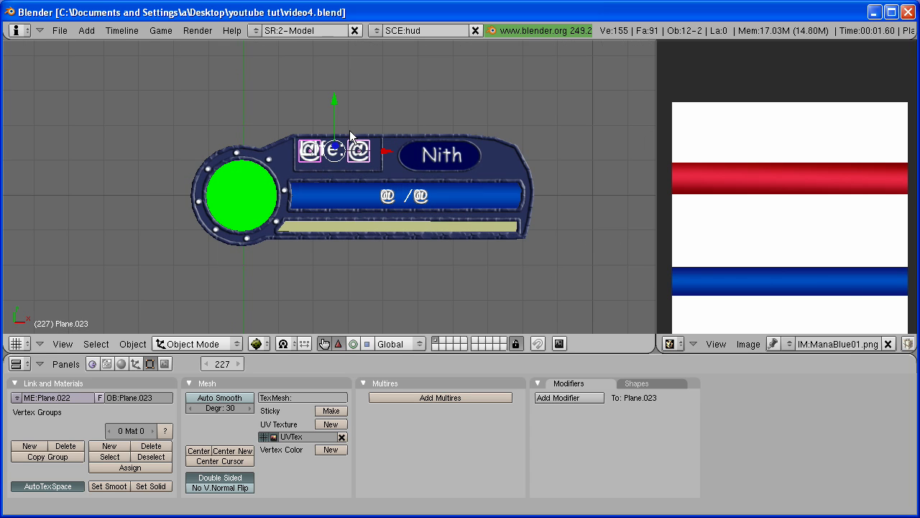
pyautogui.press('s')
pyautogui.press('g')
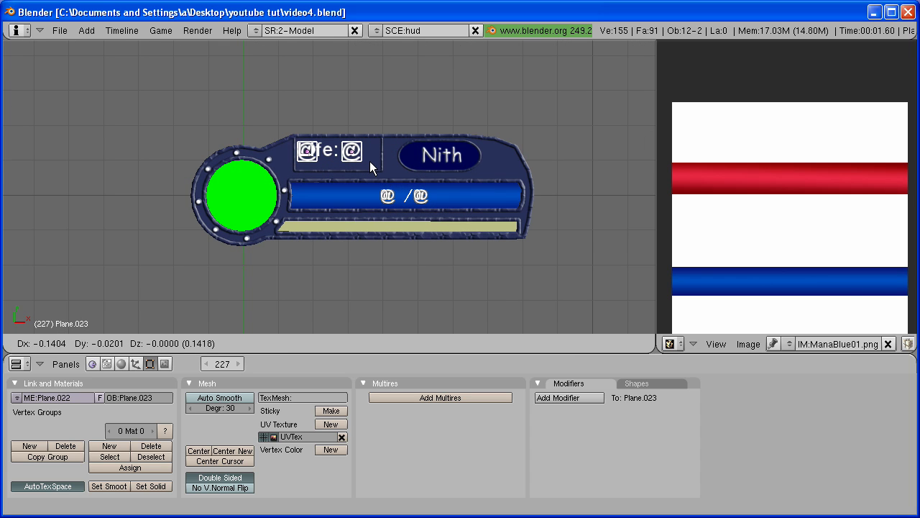
pyautogui.click(369, 162)
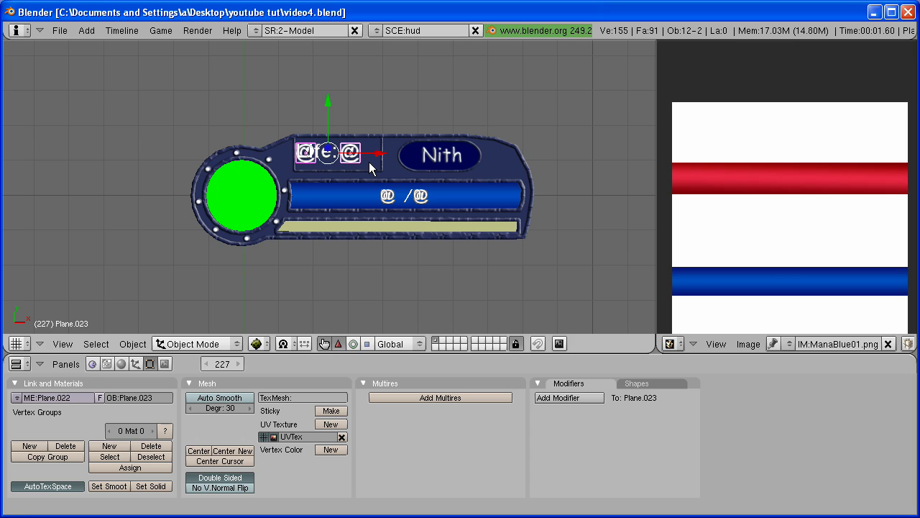
pyautogui.rightClick(233, 201)
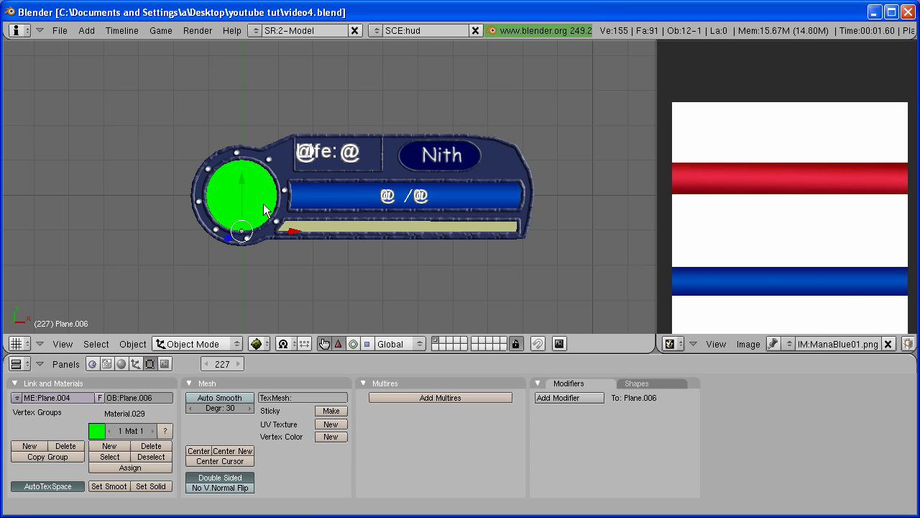
# Darken the green circle's material colour to 238F1F in the colour picker
pyautogui.click(121, 363)
pyautogui.click(208, 453)
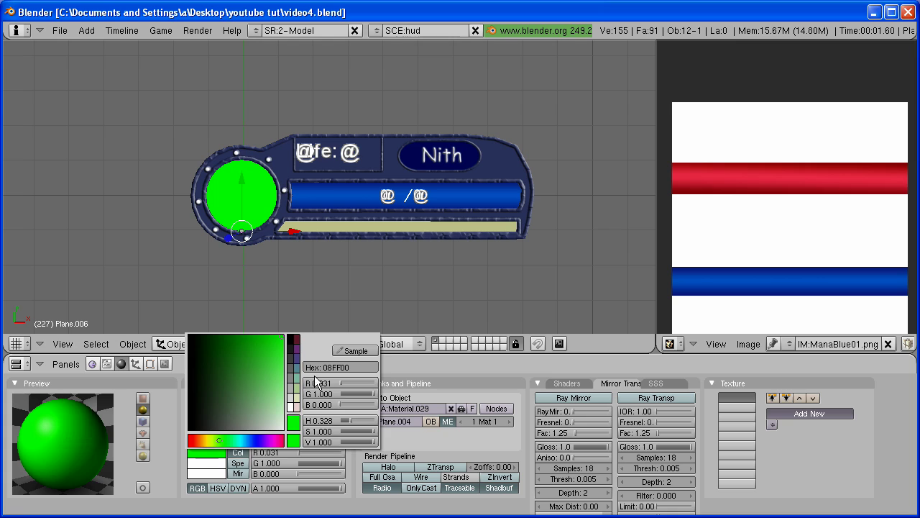
pyautogui.moveTo(262, 343); pyautogui.dragTo(246, 352)
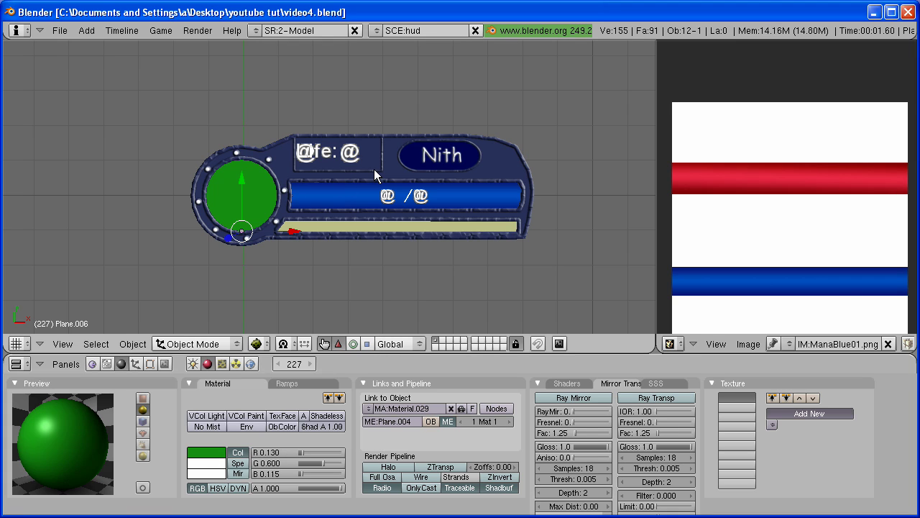
# Deselect everything and test-run the game to preview the darker circle
pyautogui.press('a')
pyautogui.press('p')
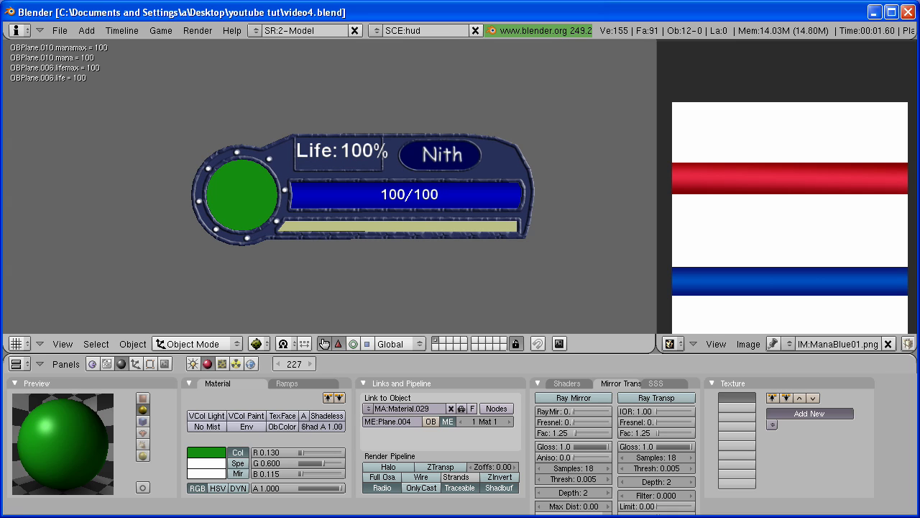
pyautogui.press('Escape')
# Scale the Life label to about 0.906, nudge it into its box, and test in game
pyautogui.rightClick(360, 160)
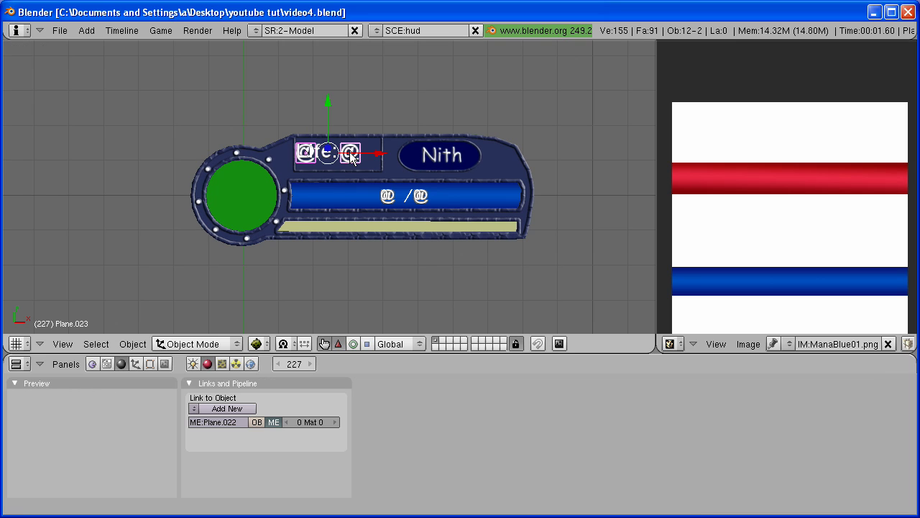
pyautogui.press('s')
pyautogui.press('Escape')
pyautogui.press('s')
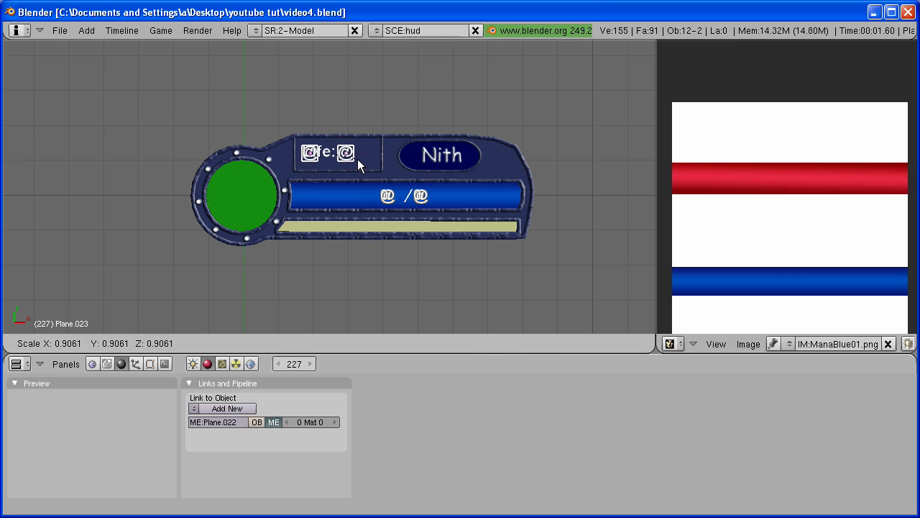
pyautogui.press('g')
pyautogui.click(352, 160)
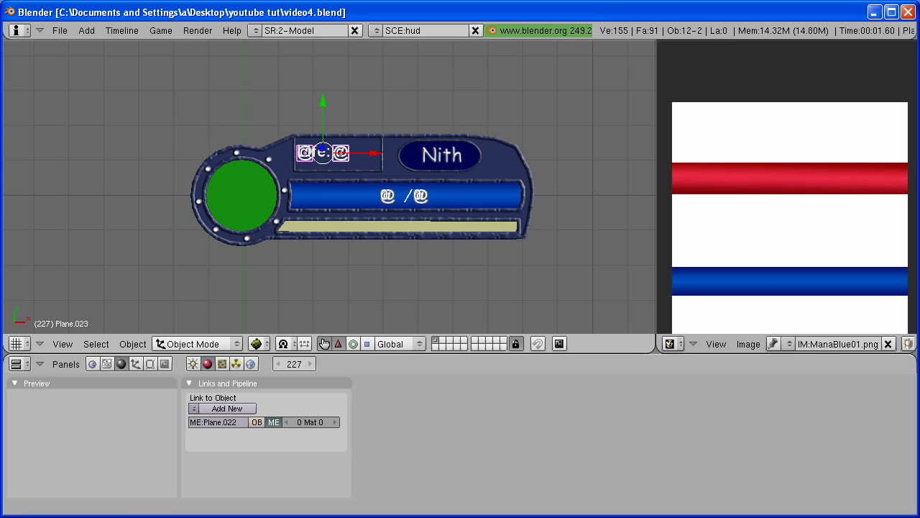
pyautogui.press('p')
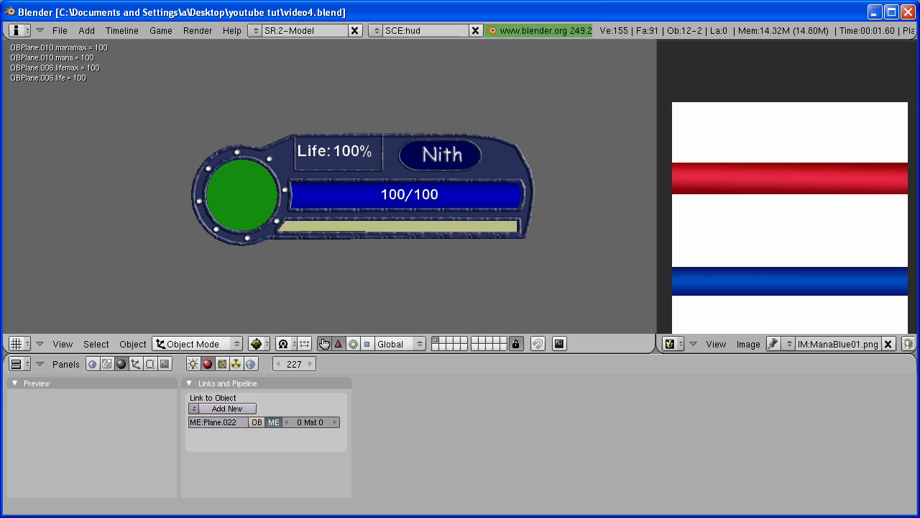